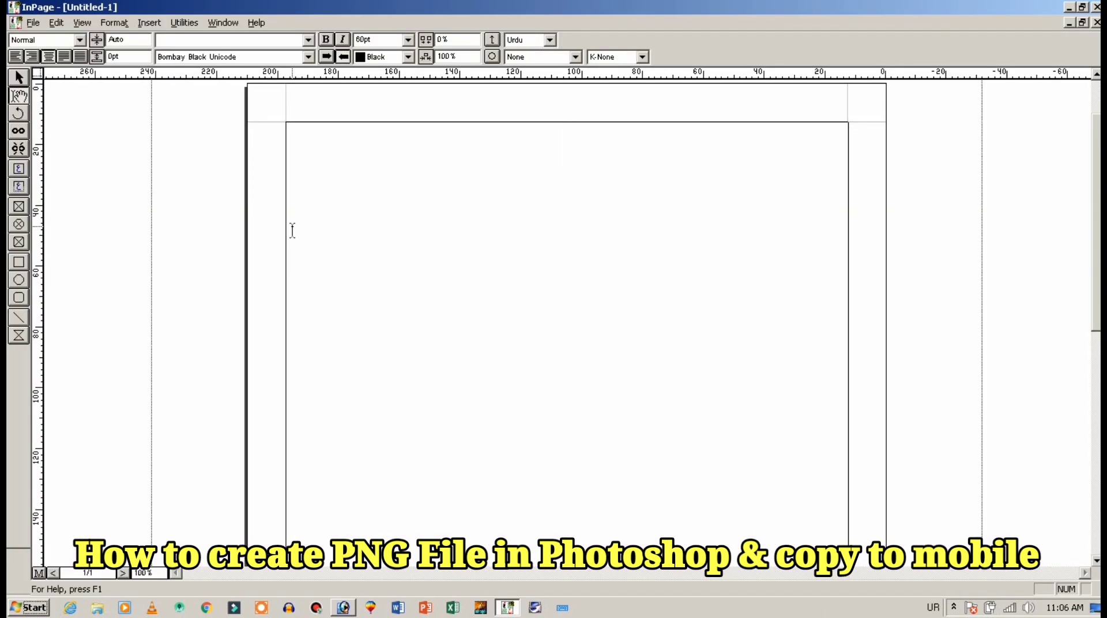
Write the greeting "السلام علیکم ورحمة الله وبرکاته" at the start of the page's text frame
{"action": "type", "text": "السل"}
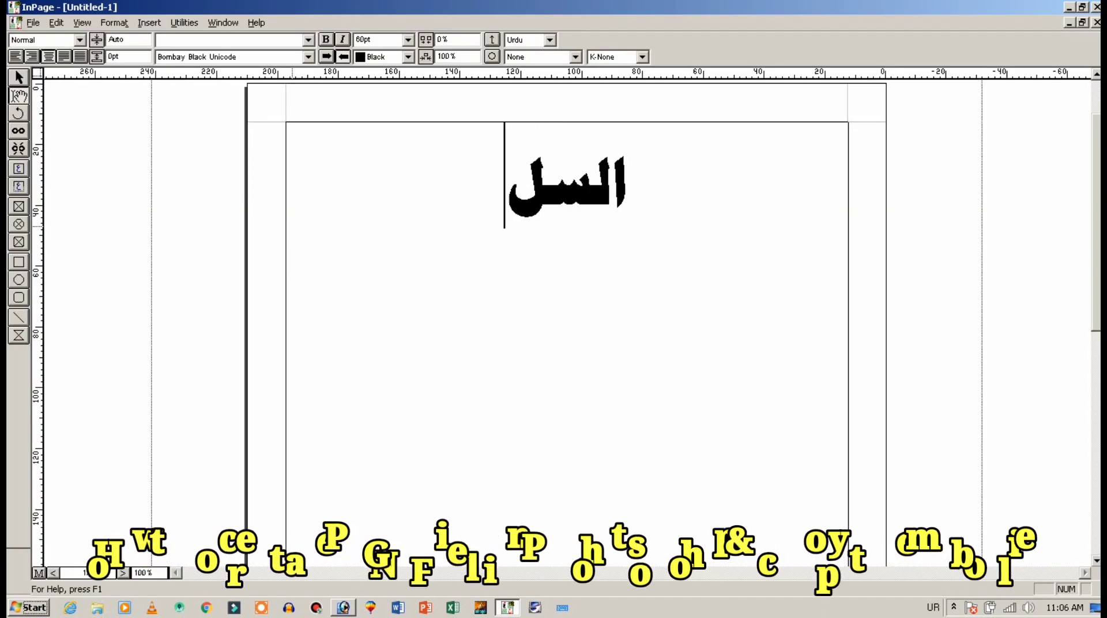
{"action": "type", "text": "ام علیک"}
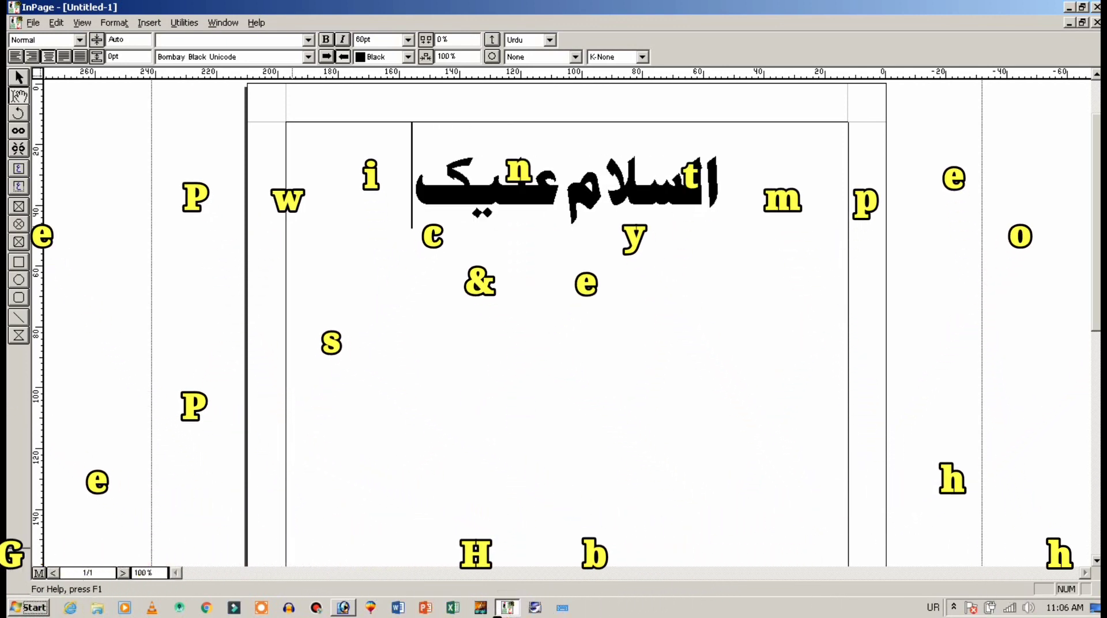
{"action": "type", "text": "م ور"}
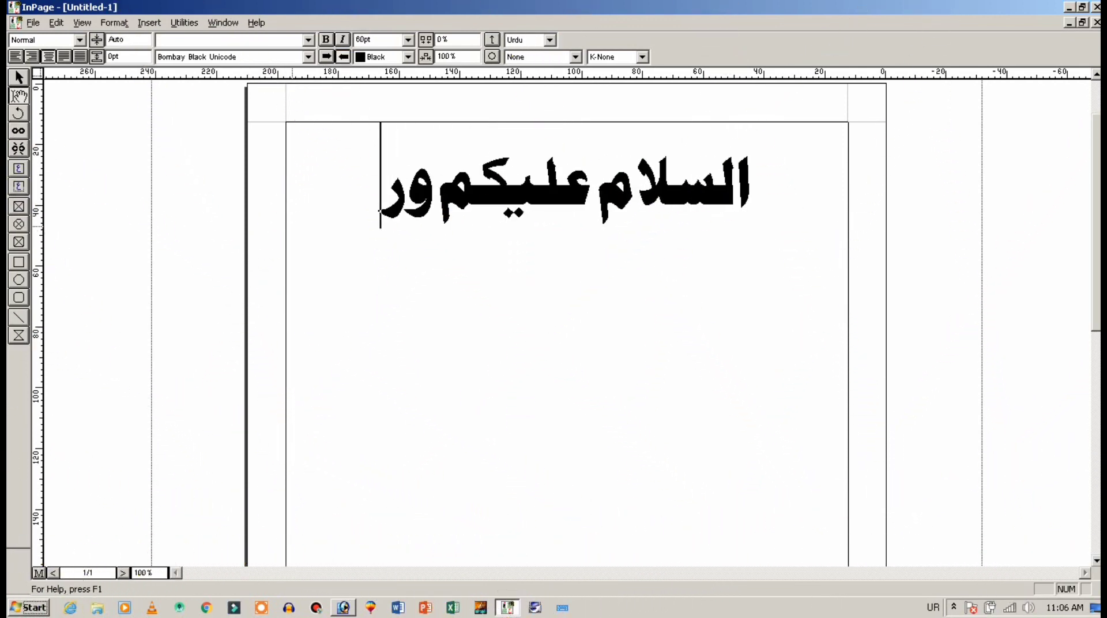
{"action": "type", "text": "حمة الله"}
{"action": "key", "text": "Return"}
{"action": "type", "text": "و"}
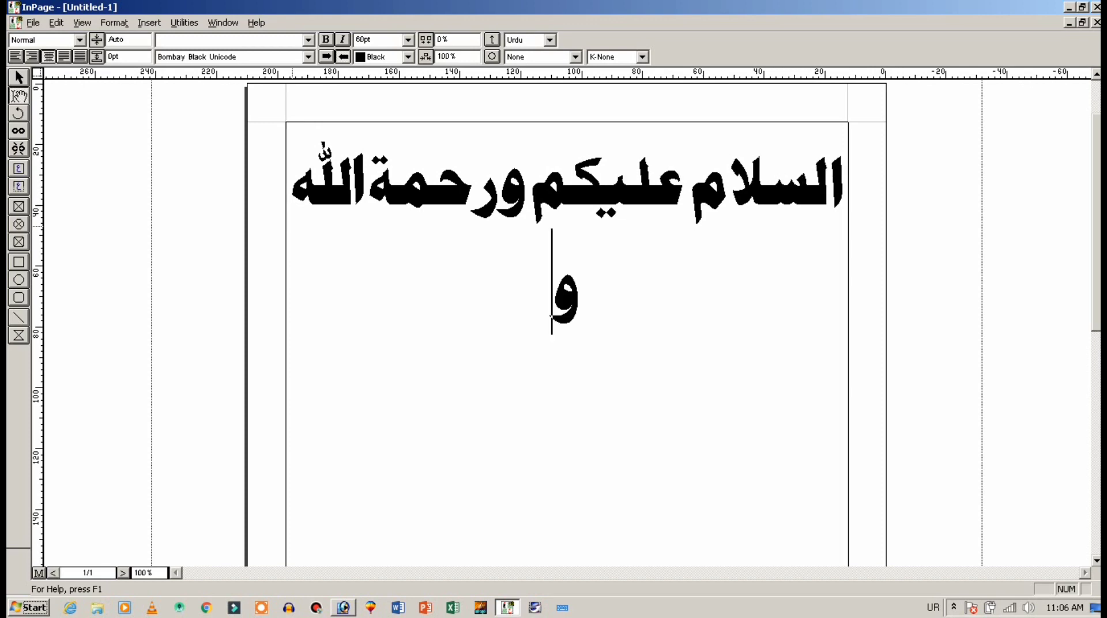
{"action": "type", "text": "برکا"}
{"action": "key", "text": "BackSpace"}
{"action": "type", "text": "کا"}
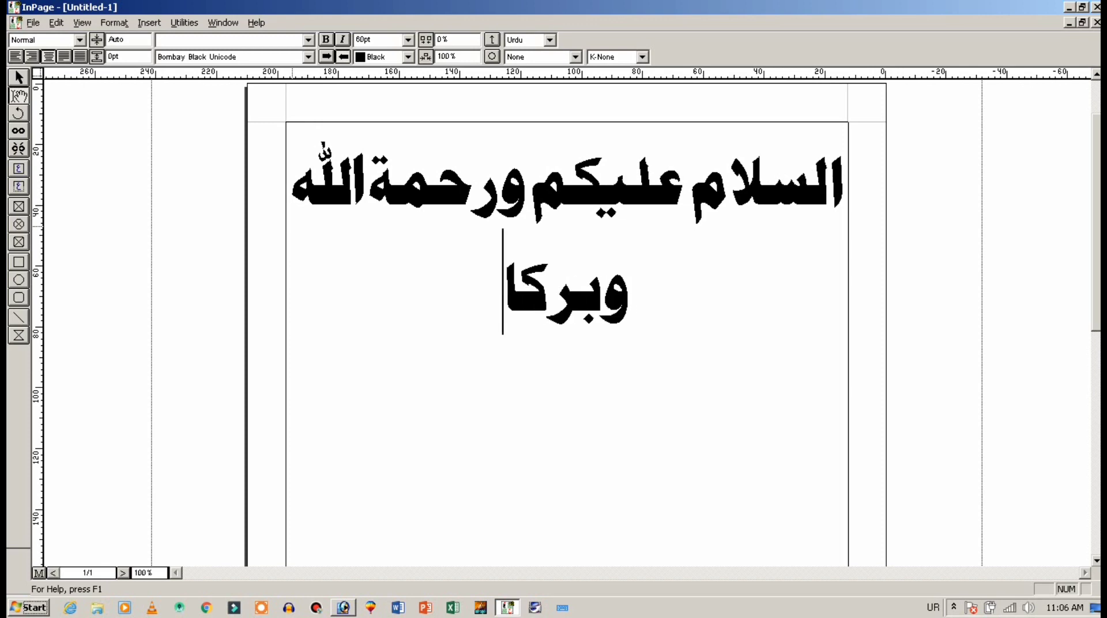
{"action": "type", "text": "ته"}
Reduce the font size of the whole greeting to 45 pt
{"action": "key", "text": "ctrl+a"}
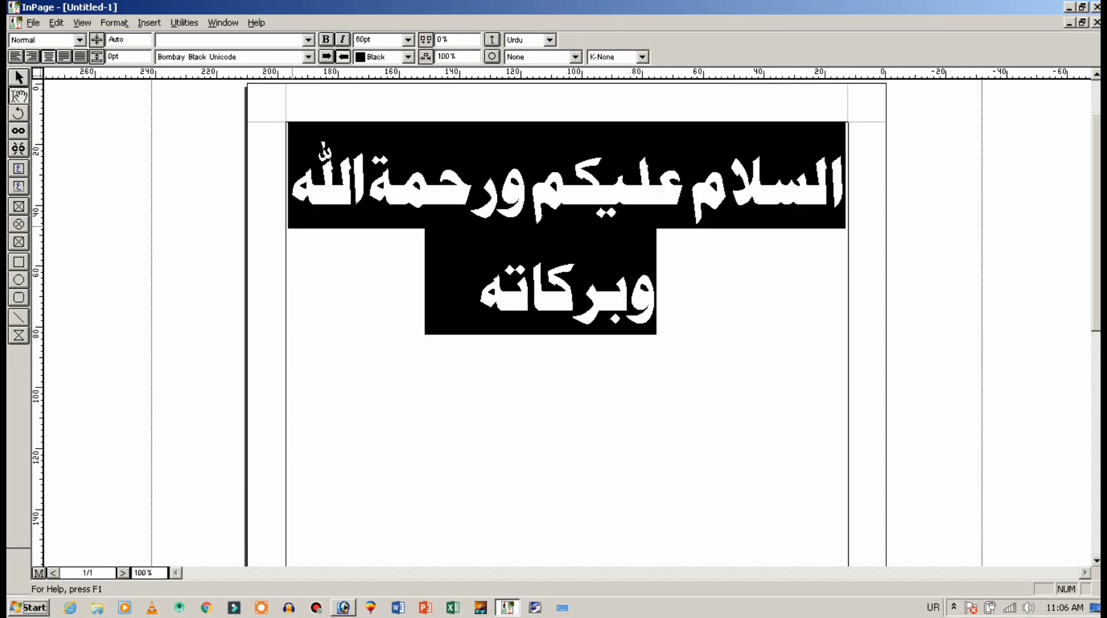
{"action": "key", "text": "ctrl+["}
{"action": "key", "text": "ctrl+["}
{"action": "key", "text": "ctrl+["}
{"action": "key", "text": "ctrl+["}
{"action": "key", "text": "ctrl+["}
{"action": "key", "text": "ctrl+["}
{"action": "key", "text": "ctrl+["}
{"action": "key", "text": "ctrl+["}
{"action": "key", "text": "ctrl+["}
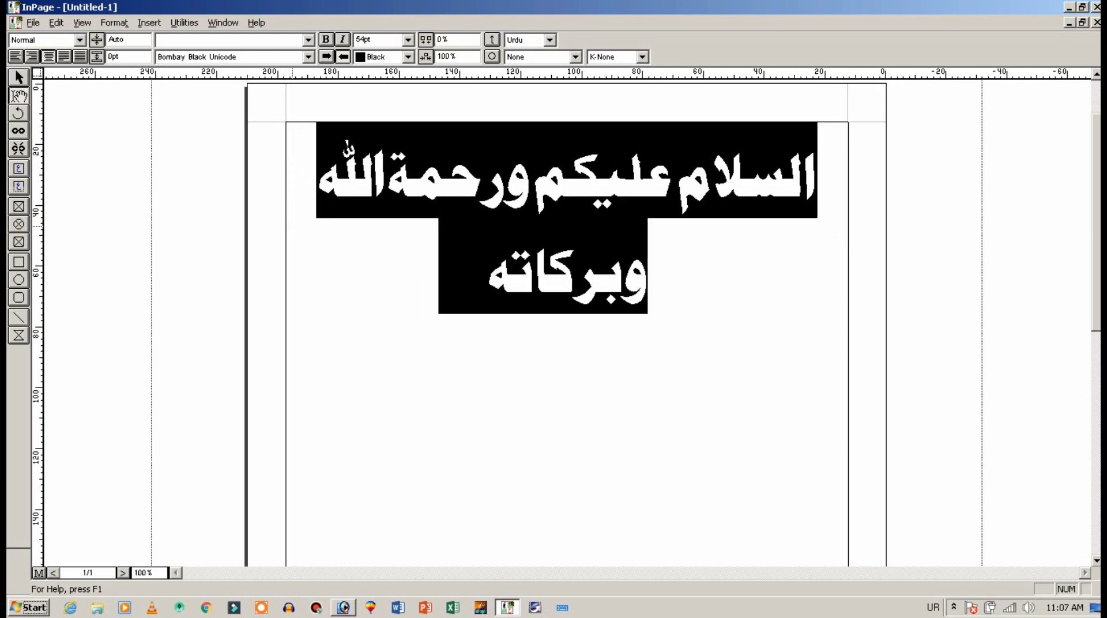
{"action": "key", "text": "ctrl+["}
{"action": "key", "text": "ctrl+["}
{"action": "key", "text": "ctrl+["}
{"action": "key", "text": "ctrl+["}
{"action": "key", "text": "ctrl+["}
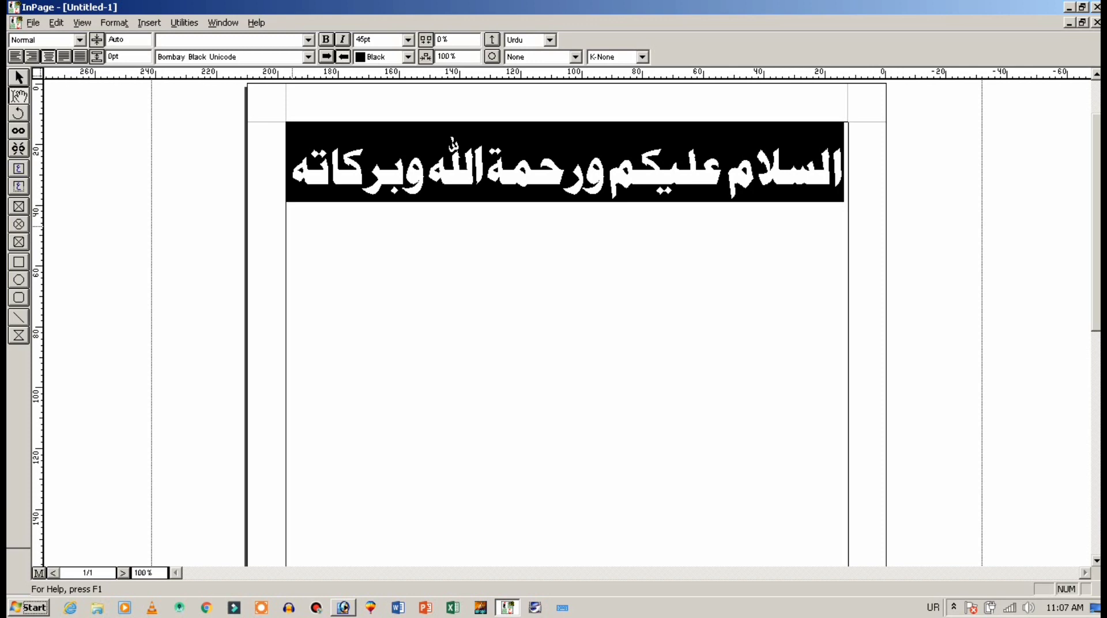
Write "آپ کی خیروعافیت مطلوب ھے" on a new line below the greeting
{"action": "left_click", "coordinate": [292, 226]}
{"action": "key", "text": "Return"}
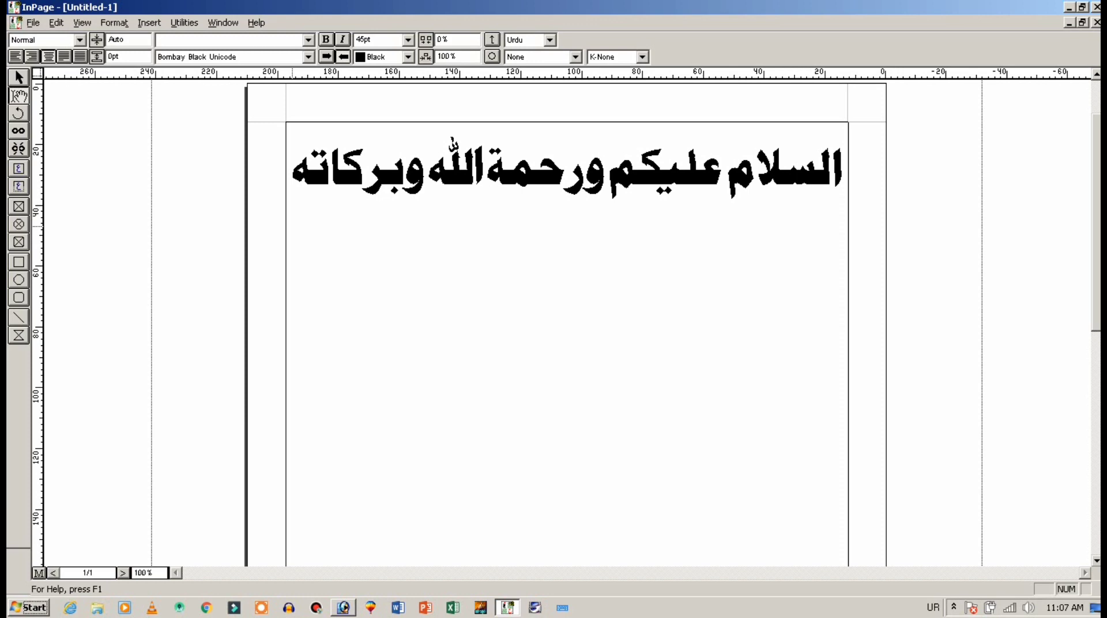
{"action": "type", "text": "آپ"}
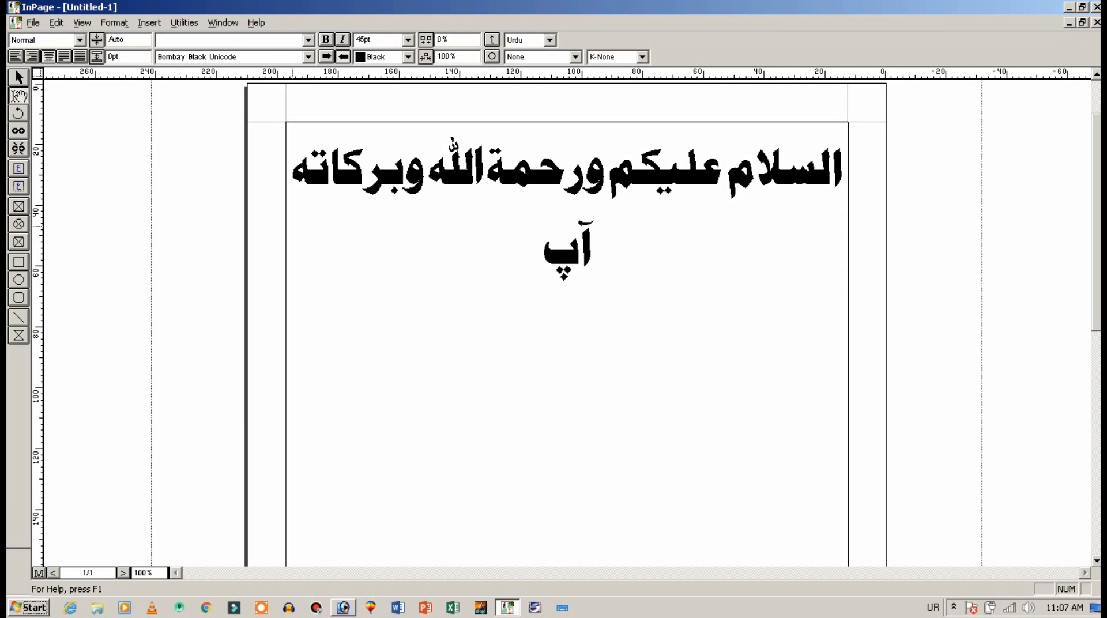
{"action": "type", "text": " کی"}
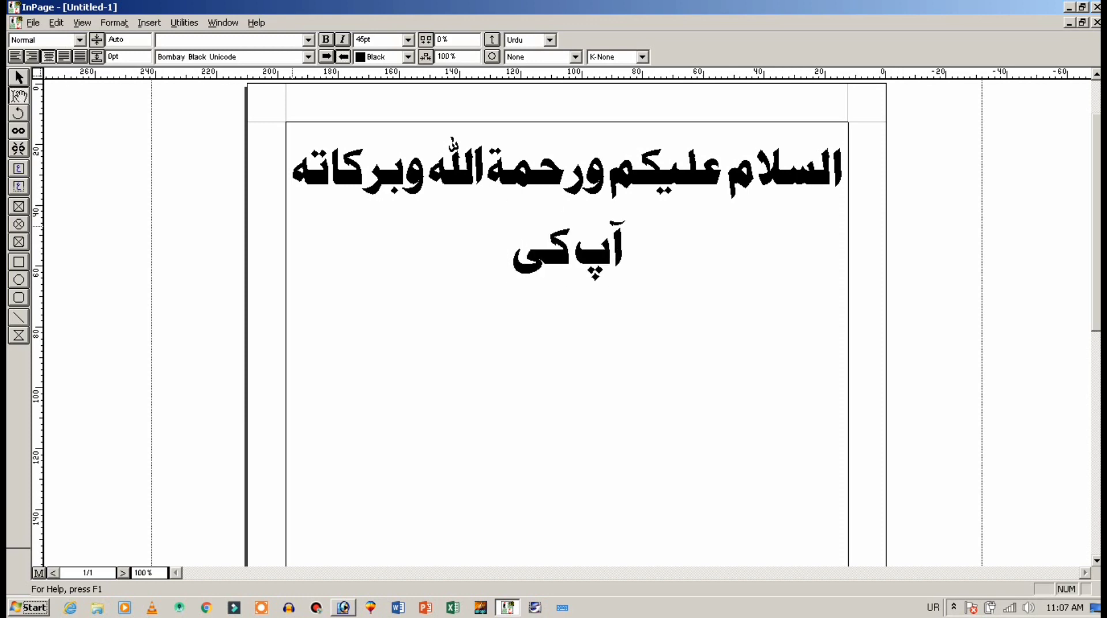
{"action": "type", "text": " خیروعاف"}
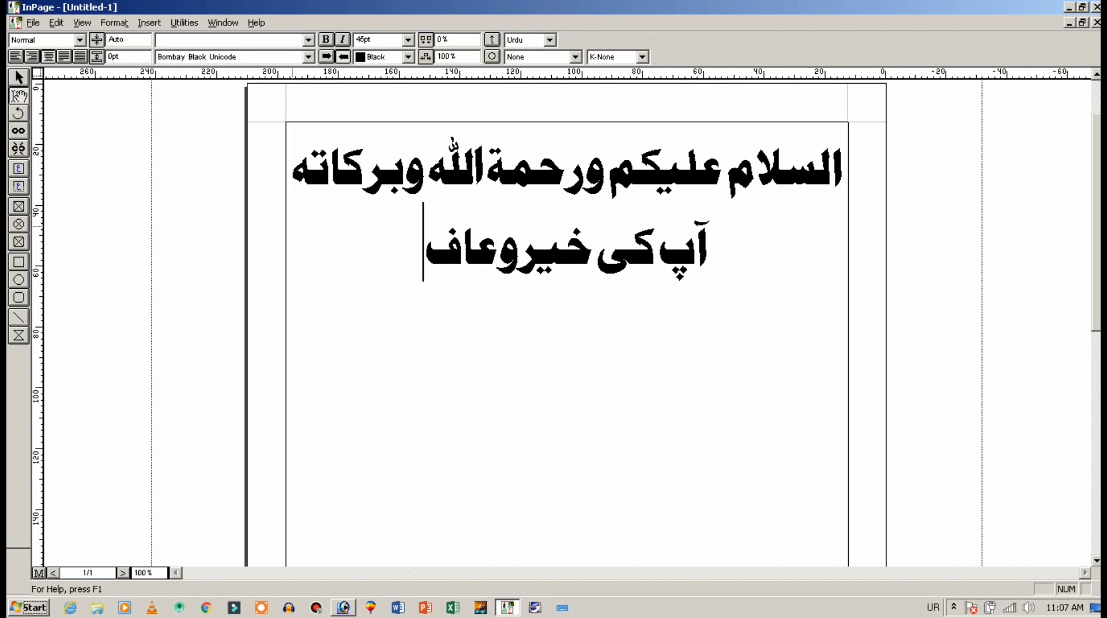
{"action": "type", "text": "یت مب"}
{"action": "key", "text": "BackSpace"}
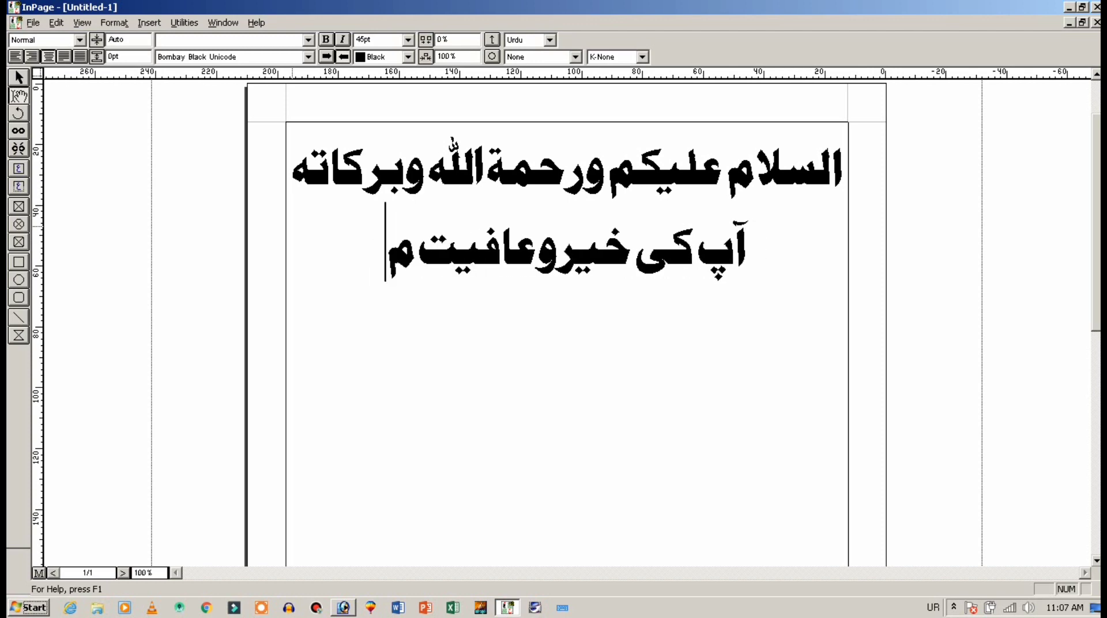
{"action": "type", "text": "طلوب ھے"}
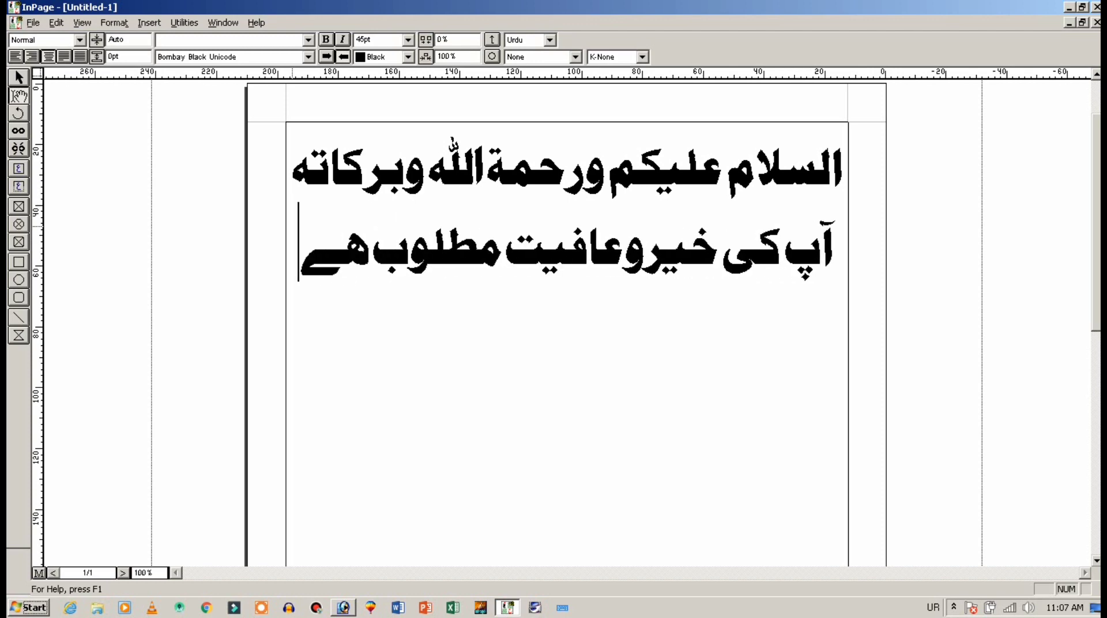
Add another line below reading "آپ ھماری طرف کب تشریف لارھے ھیں۔"
{"action": "key", "text": "Return"}
{"action": "type", "text": "آ"}
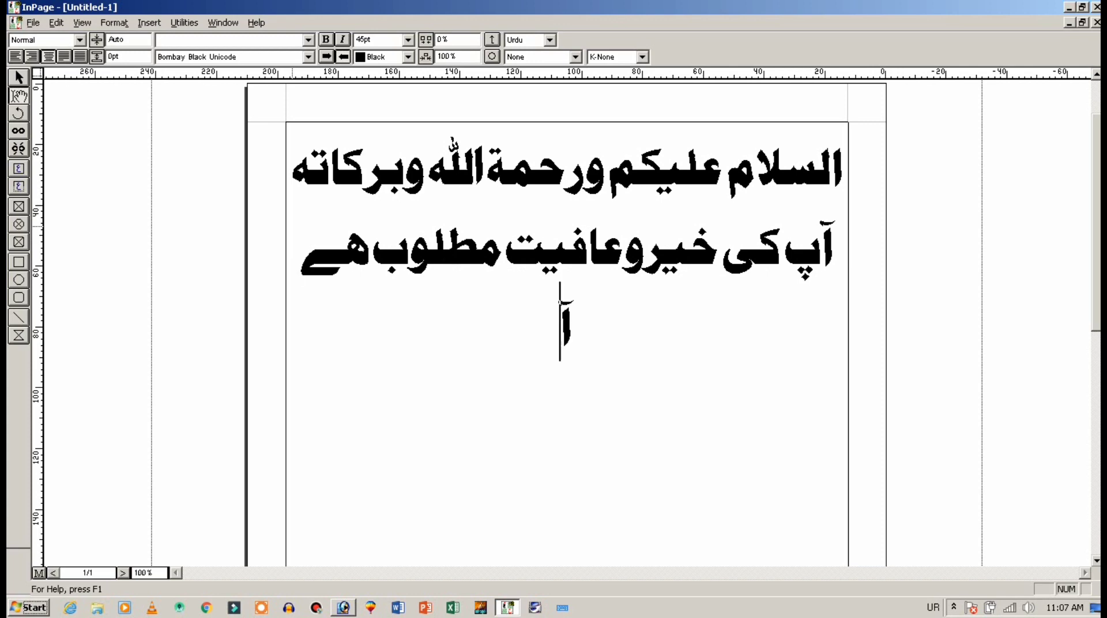
{"action": "type", "text": "پ"}
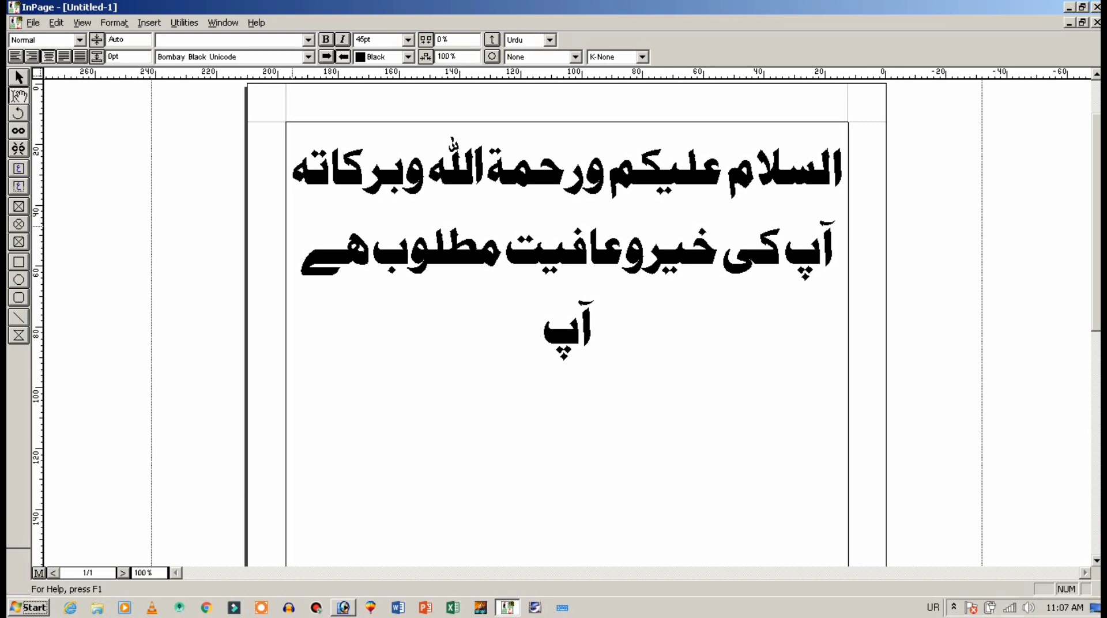
{"action": "type", "text": " ہماری جا"}
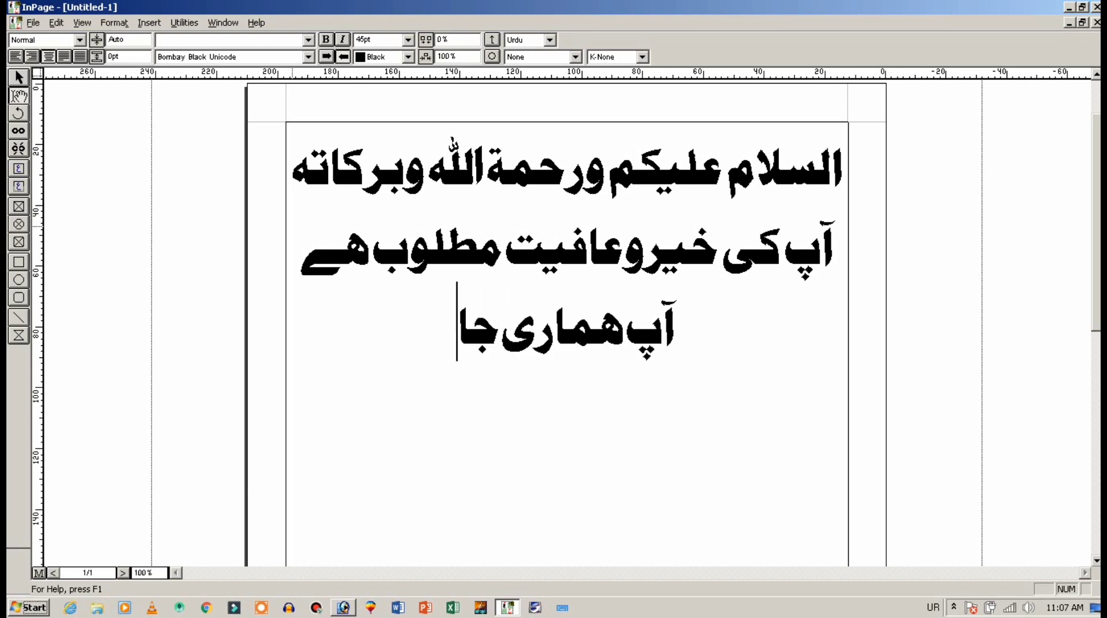
{"action": "key", "text": "BackSpace"}
{"action": "key", "text": "BackSpace"}
{"action": "key", "text": "BackSpace"}
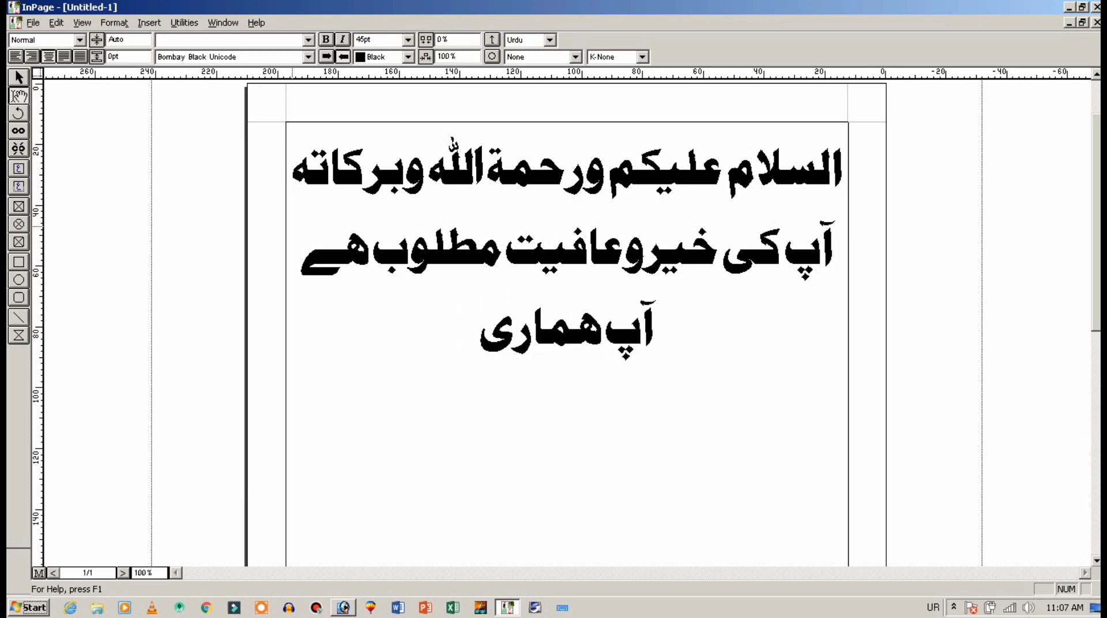
{"action": "type", "text": "طرف کب"}
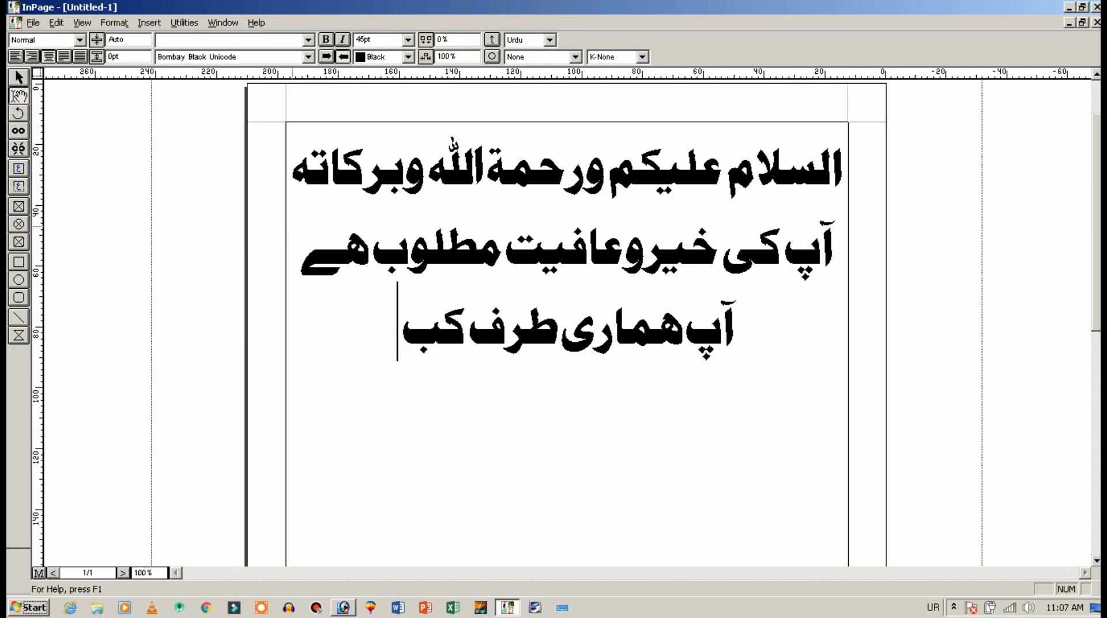
{"action": "type", "text": " تشریف لا"}
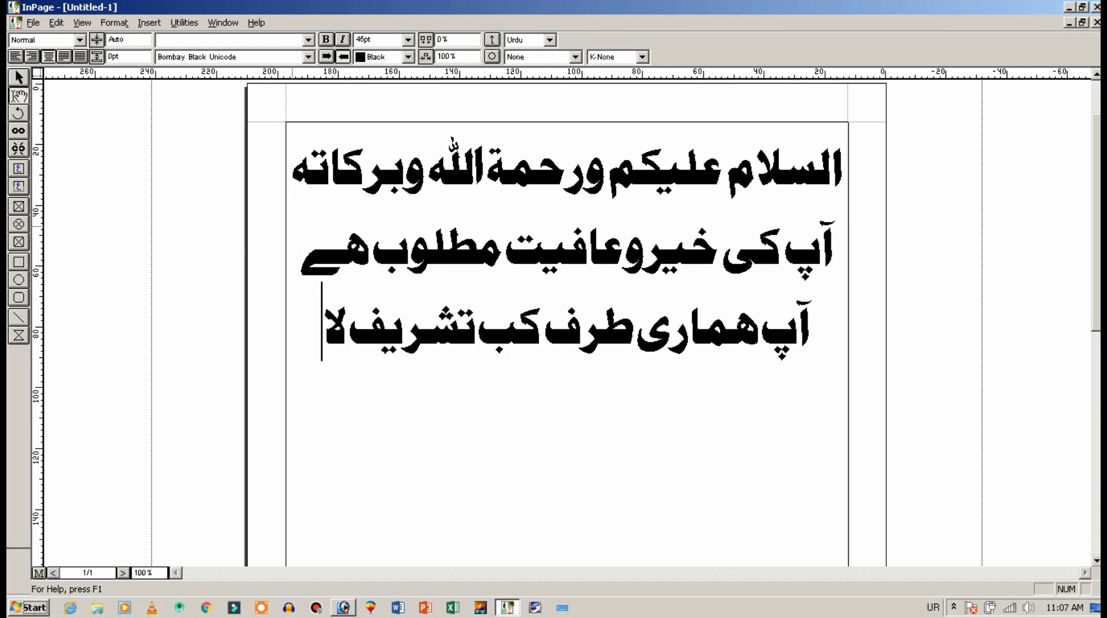
{"action": "type", "text": " رہے ہیں"}
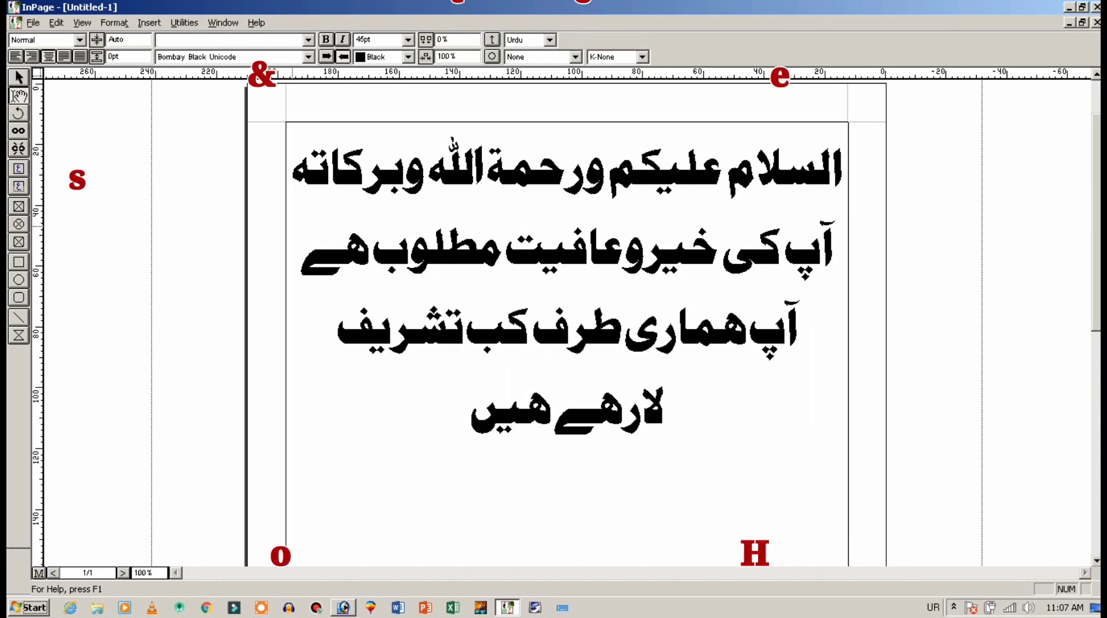
{"action": "type", "text": "۔"}
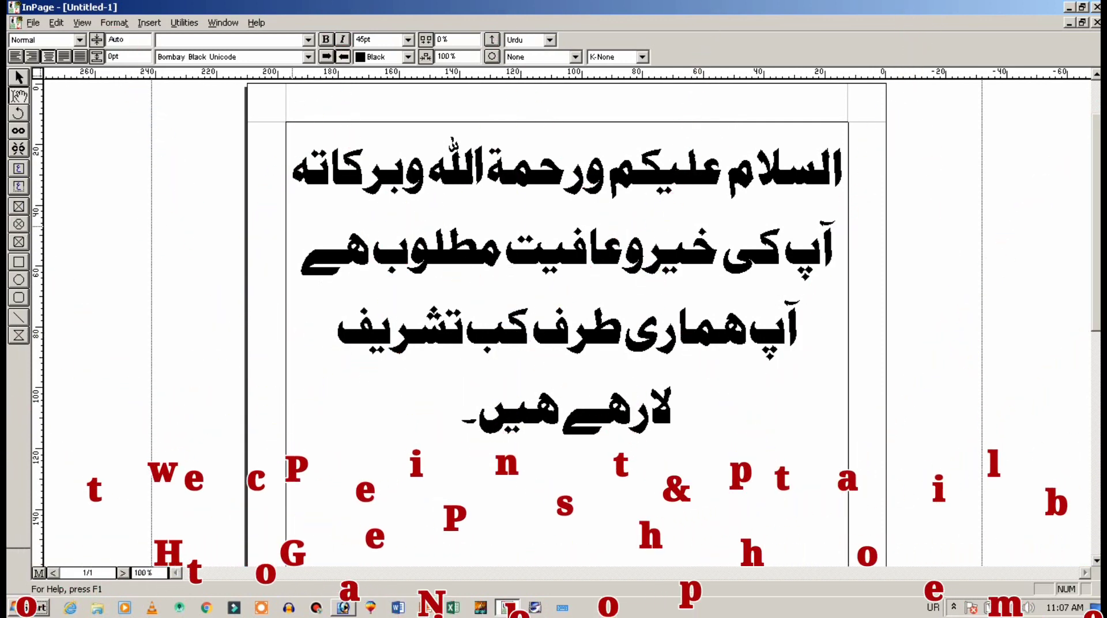
Break the greeting into two lines so that "ورحمة الله وبرکاته" starts on its own line
{"action": "key", "text": "ctrl+a"}
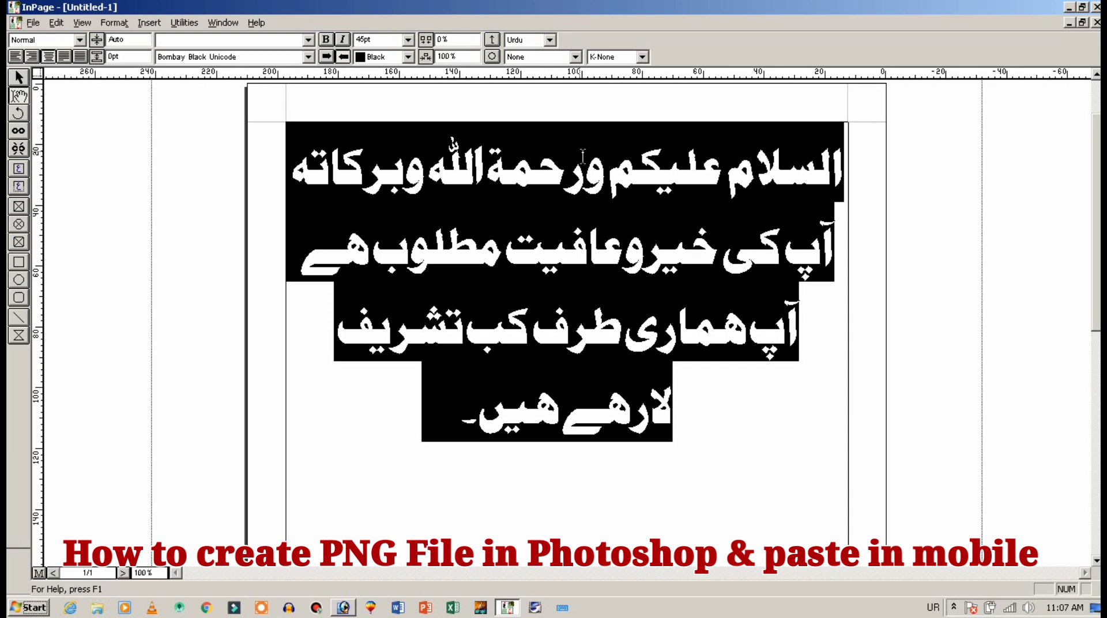
{"action": "left_click", "coordinate": [610, 183]}
{"action": "key", "text": "Return"}
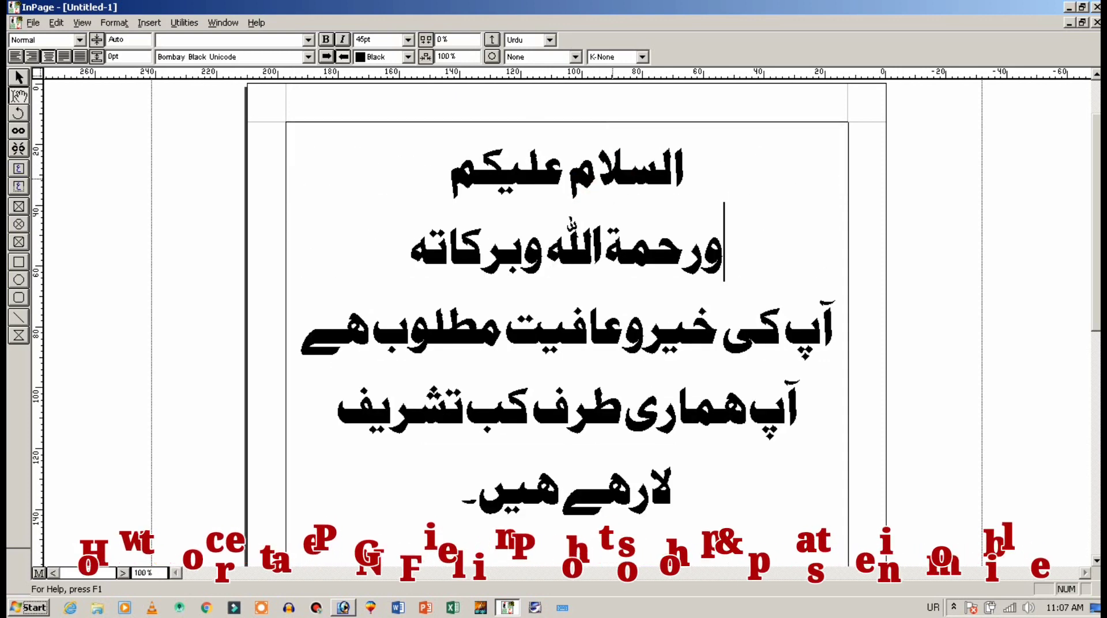
Enlarge the first line "السلام علیکم" to 59 pt
{"action": "left_click_drag", "start_coordinate": [436, 168], "coordinate": [827, 141]}
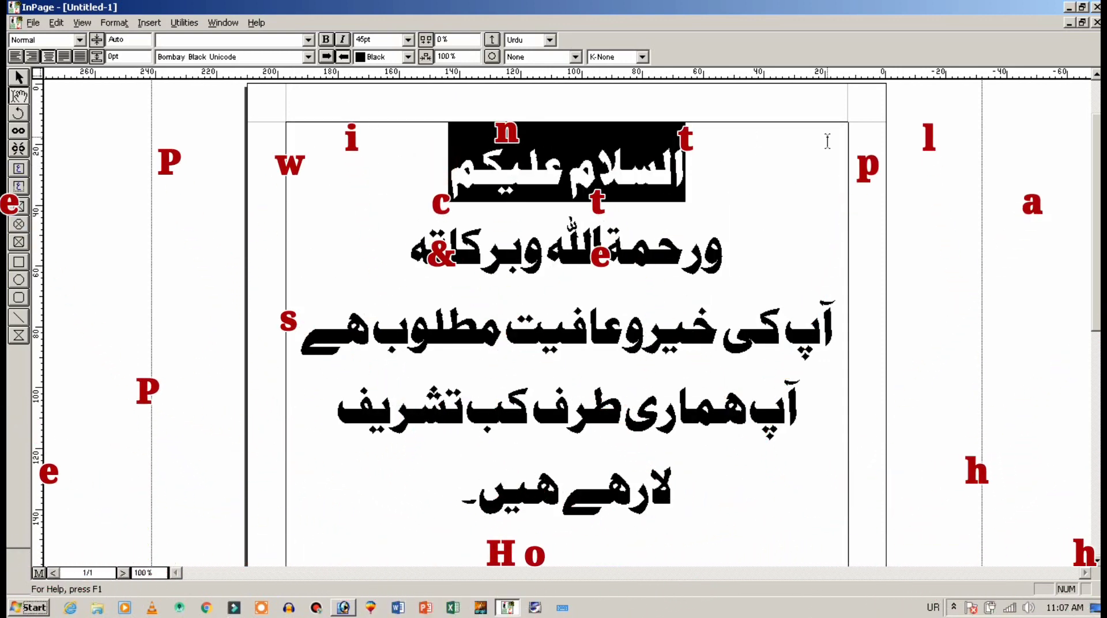
{"action": "key", "text": "ctrl+y"}
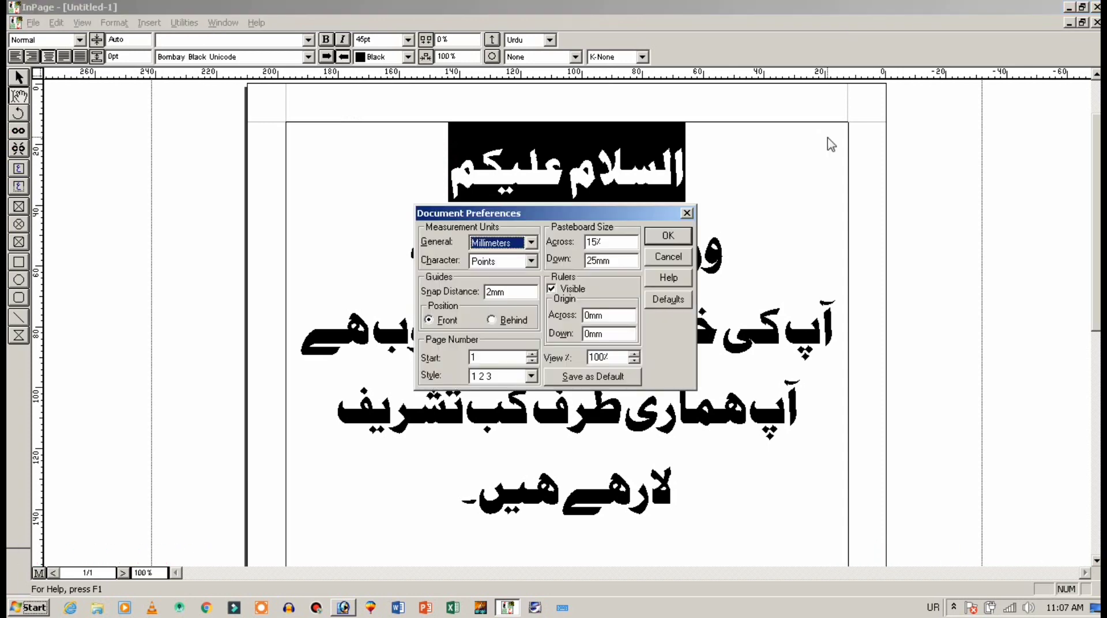
{"action": "key", "text": "Escape"}
{"action": "key", "text": "ctrl+]"}
{"action": "key", "text": "ctrl+]"}
{"action": "key", "text": "ctrl+]"}
{"action": "key", "text": "ctrl+]"}
{"action": "key", "text": "ctrl+]"}
{"action": "key", "text": "ctrl+]"}
{"action": "key", "text": "ctrl+]"}
{"action": "key", "text": "ctrl+]"}
{"action": "key", "text": "ctrl+]"}
{"action": "key", "text": "ctrl+]"}
{"action": "key", "text": "ctrl+]"}
{"action": "key", "text": "ctrl+]"}
{"action": "key", "text": "ctrl+]"}
{"action": "key", "text": "ctrl+]"}
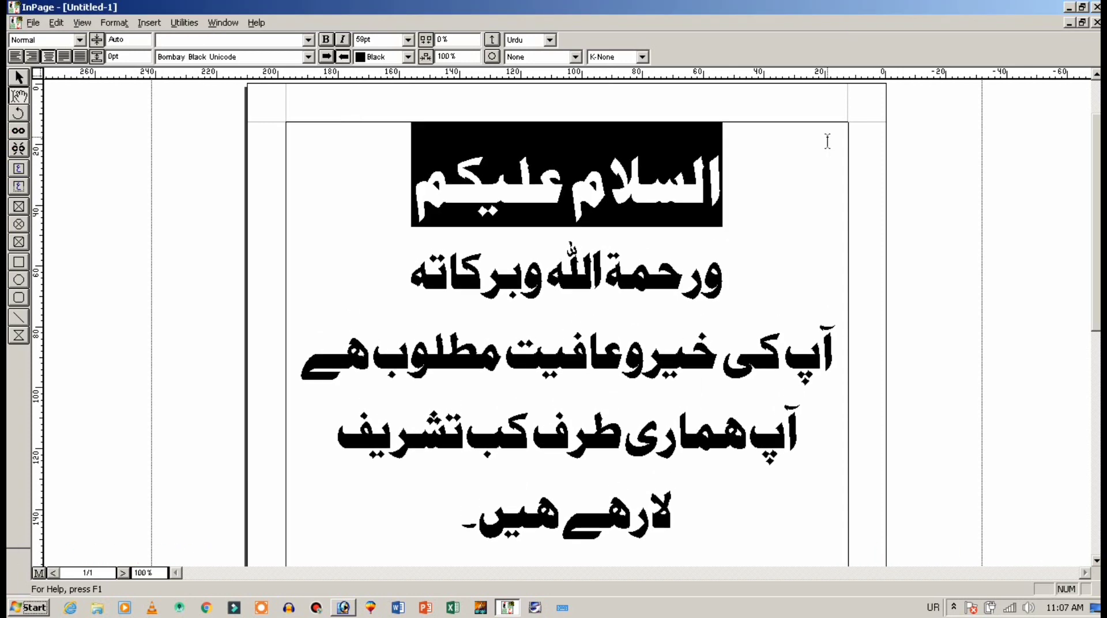
End the sentence "آپ کی خیروعافیت مطلوب ھے" with a full stop and enlarge both sentences below the greeting to 56 pt
{"action": "left_click", "coordinate": [304, 364]}
{"action": "type", "text": "۔"}
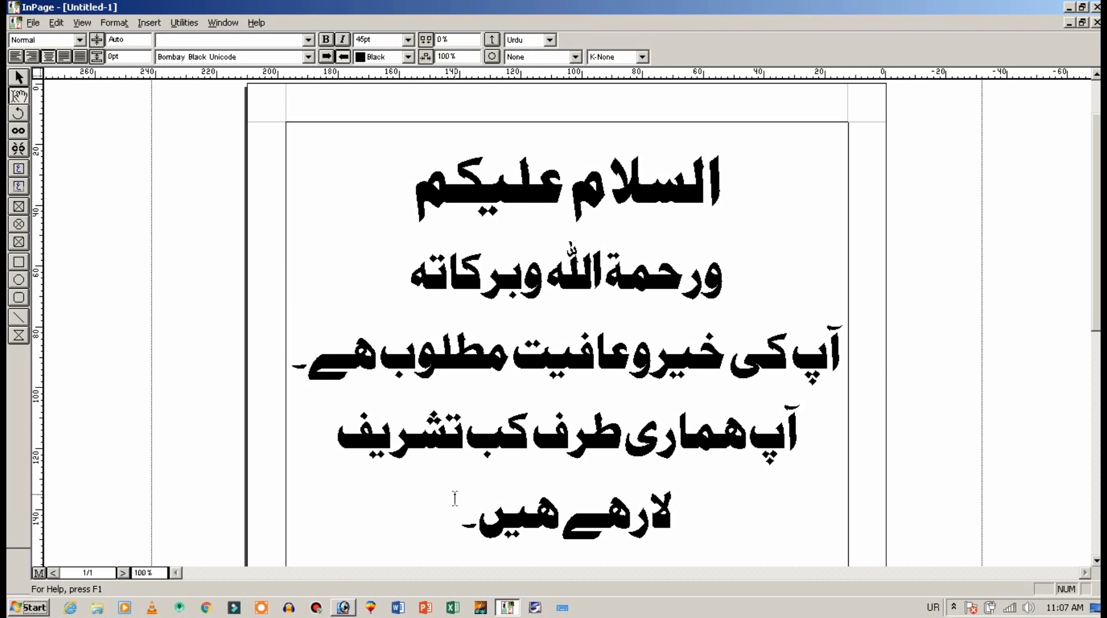
{"action": "left_click_drag", "start_coordinate": [455, 498], "coordinate": [951, 381]}
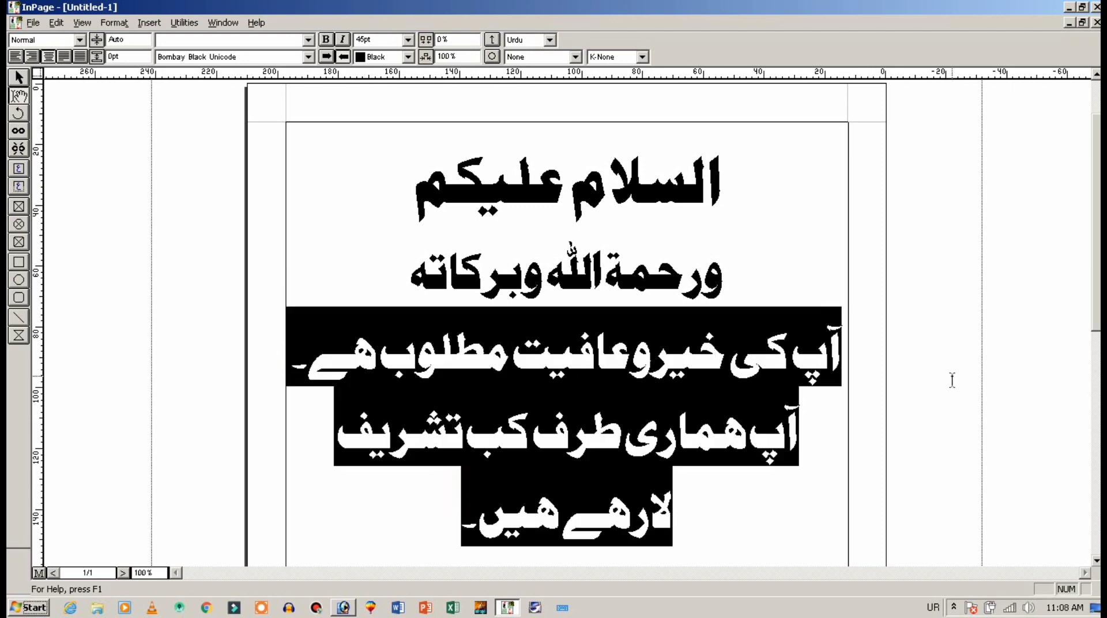
{"action": "key", "text": "ctrl+shift+period"}
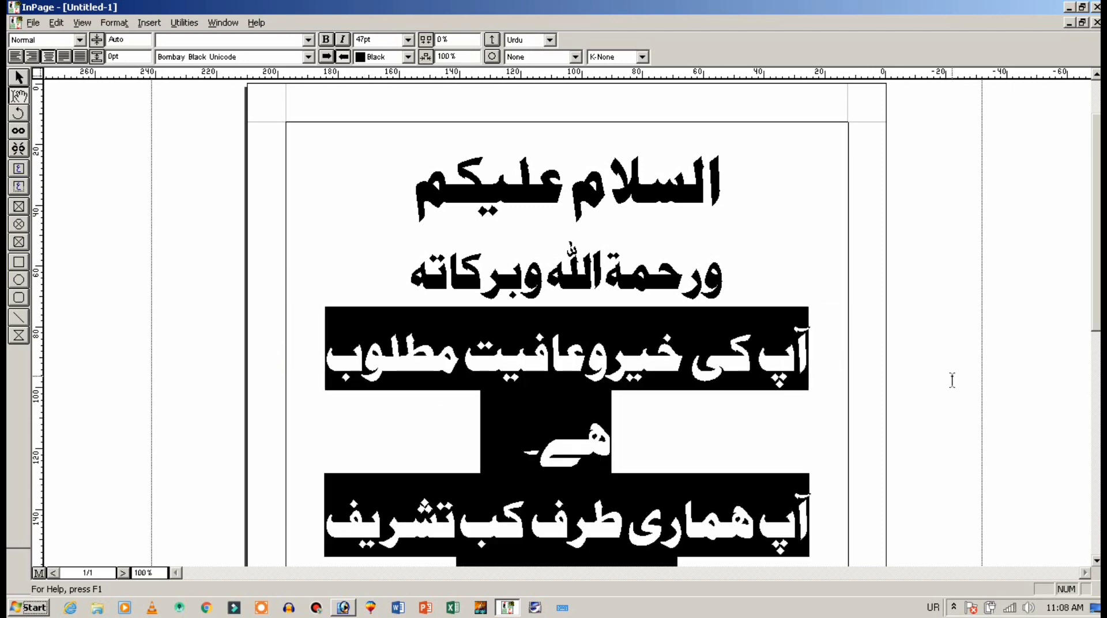
{"action": "key", "text": "ctrl+shift+period"}
{"action": "key", "text": "ctrl+shift+period"}
{"action": "key", "text": "ctrl+shift+period"}
{"action": "key", "text": "ctrl+shift+period"}
{"action": "key", "text": "ctrl+shift+period"}
{"action": "key", "text": "ctrl+shift+period"}
{"action": "key", "text": "ctrl+shift+period"}
{"action": "key", "text": "ctrl+shift+period"}
{"action": "key", "text": "ctrl+shift+period"}
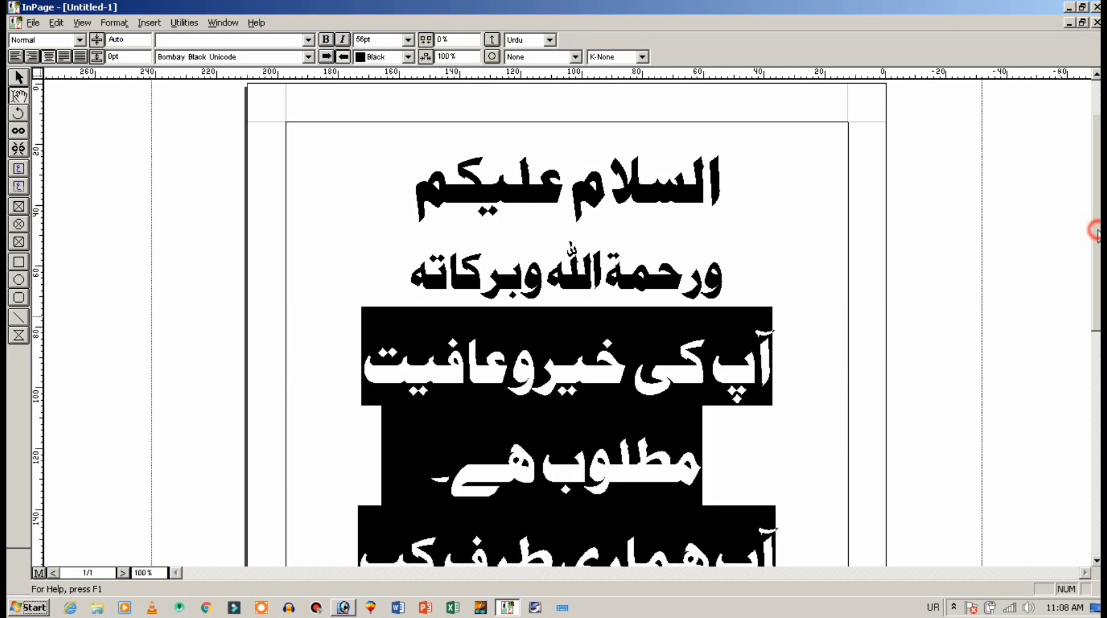
Try line spacings of 30 pt and 60 pt on the whole text and settle on 70 pt
{"action": "left_click_drag", "start_coordinate": [1099, 237], "coordinate": [1099, 406]}
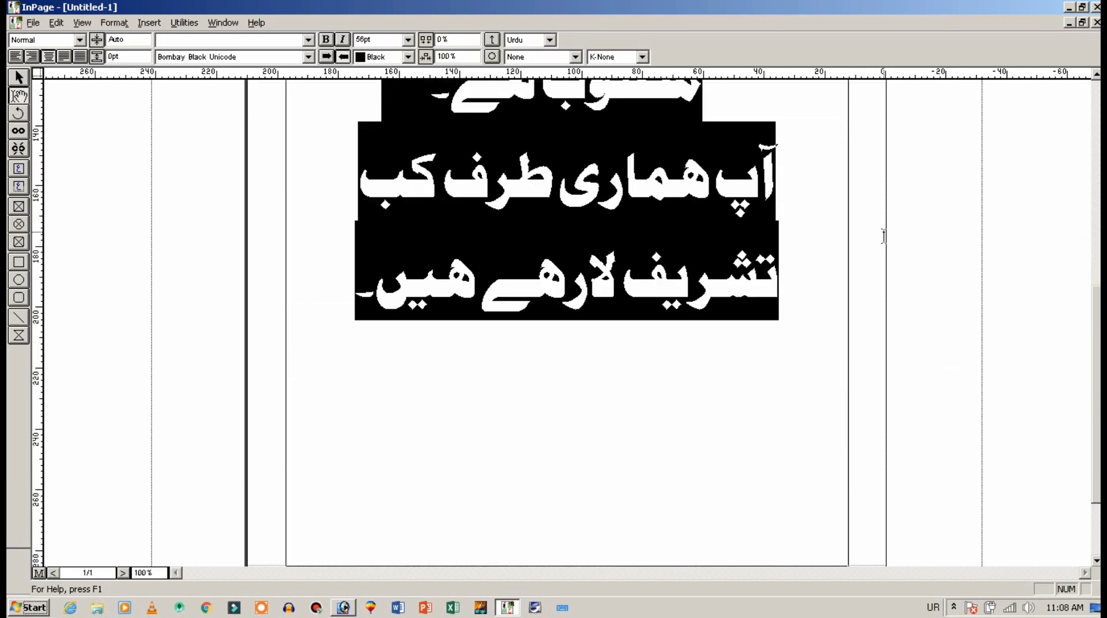
{"action": "key", "text": "ctrl+5"}
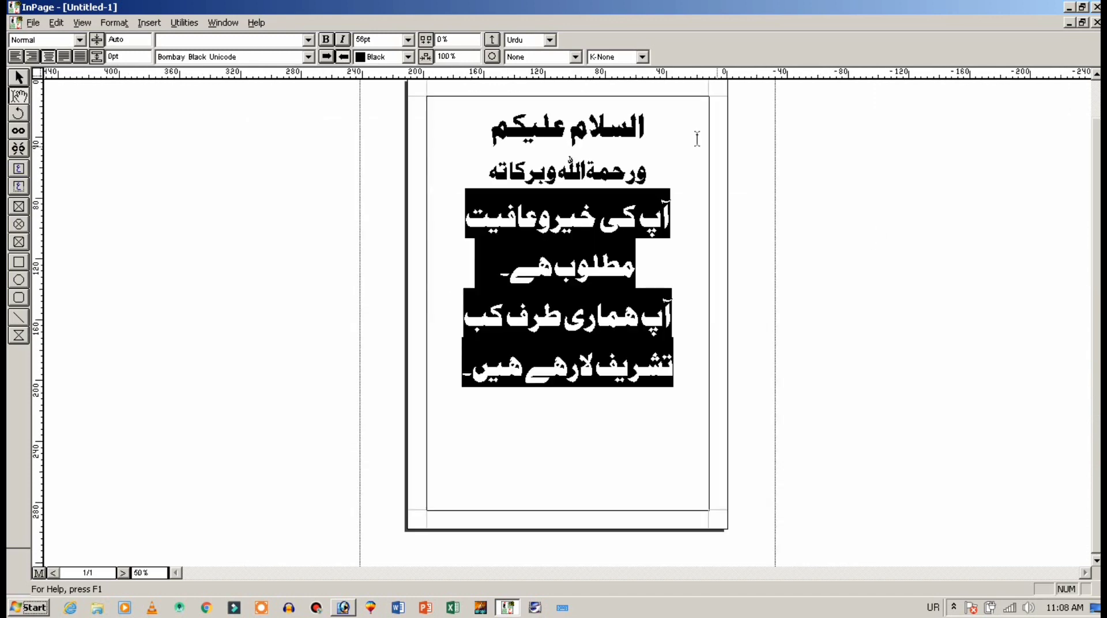
{"action": "left_click", "coordinate": [659, 128]}
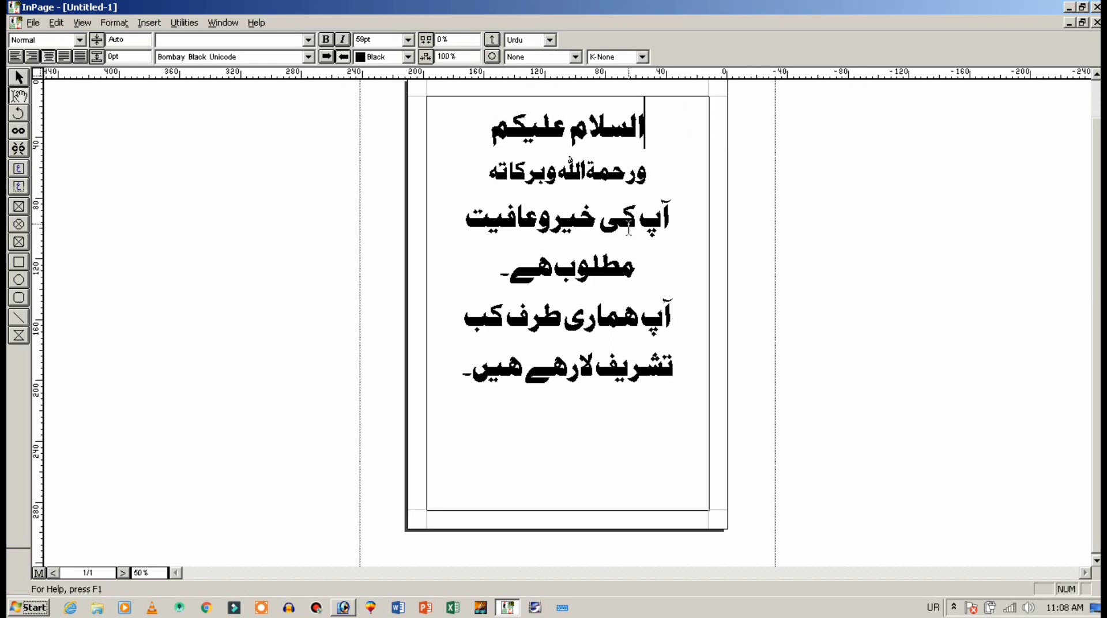
{"action": "key", "text": "ctrl+a"}
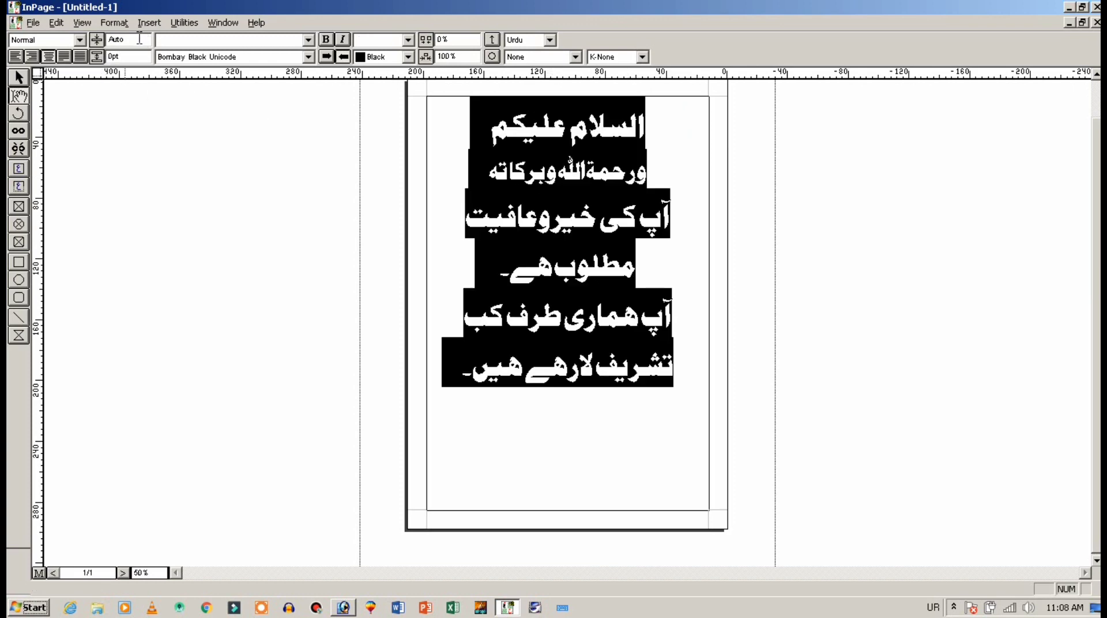
{"action": "double_click", "coordinate": [139, 40]}
{"action": "type", "text": "30"}
{"action": "key", "text": "Return"}
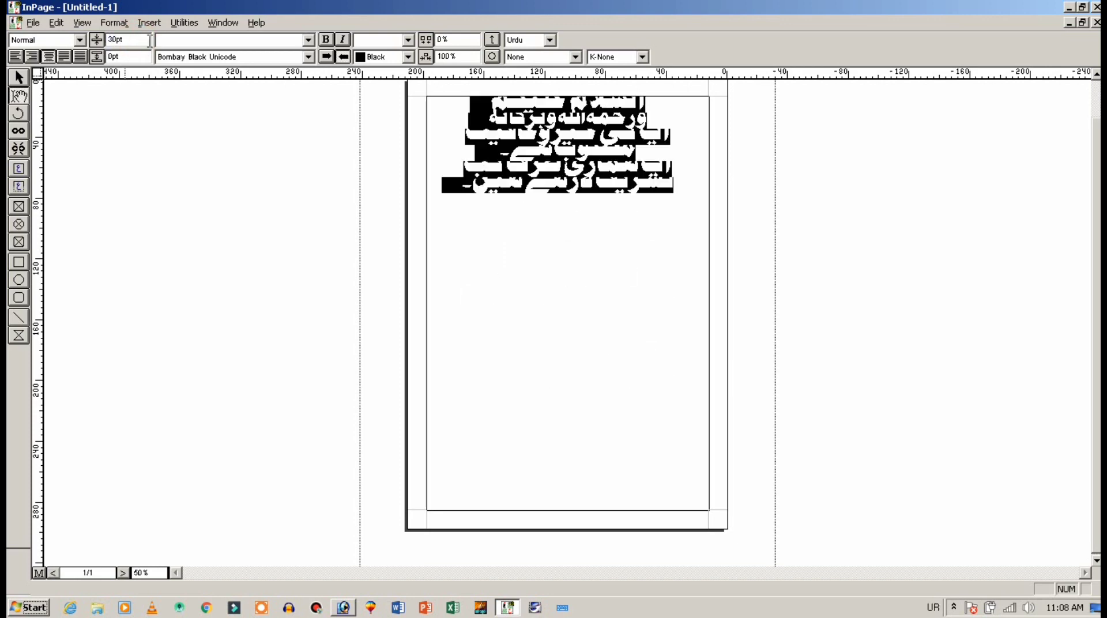
{"action": "double_click", "coordinate": [148, 40]}
{"action": "type", "text": "60"}
{"action": "key", "text": "Return"}
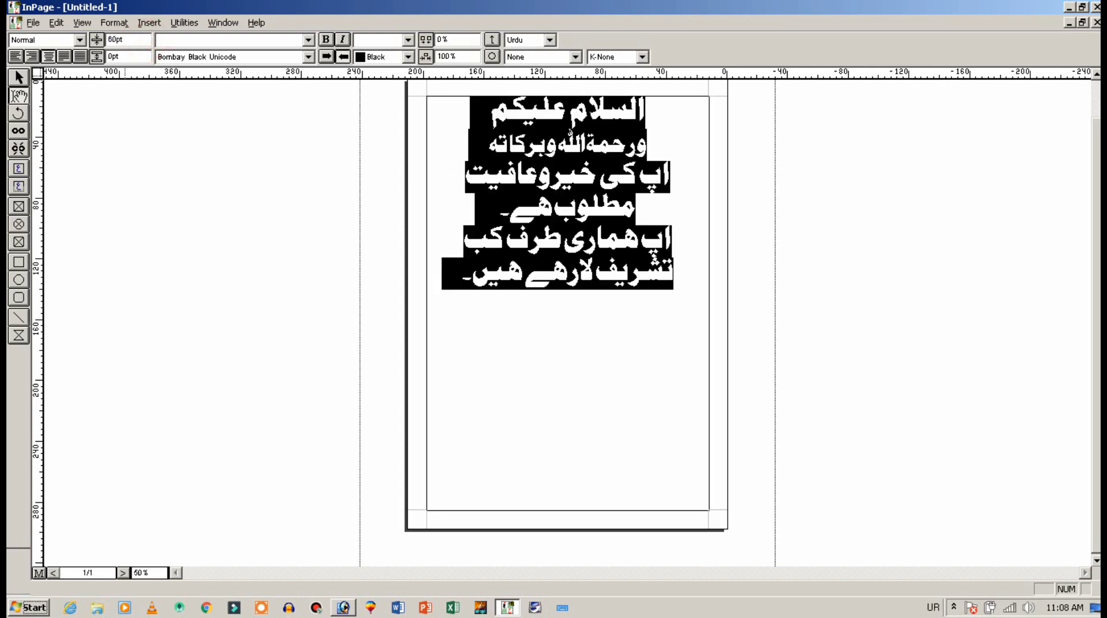
{"action": "double_click", "coordinate": [144, 41]}
{"action": "type", "text": "70"}
{"action": "key", "text": "Return"}
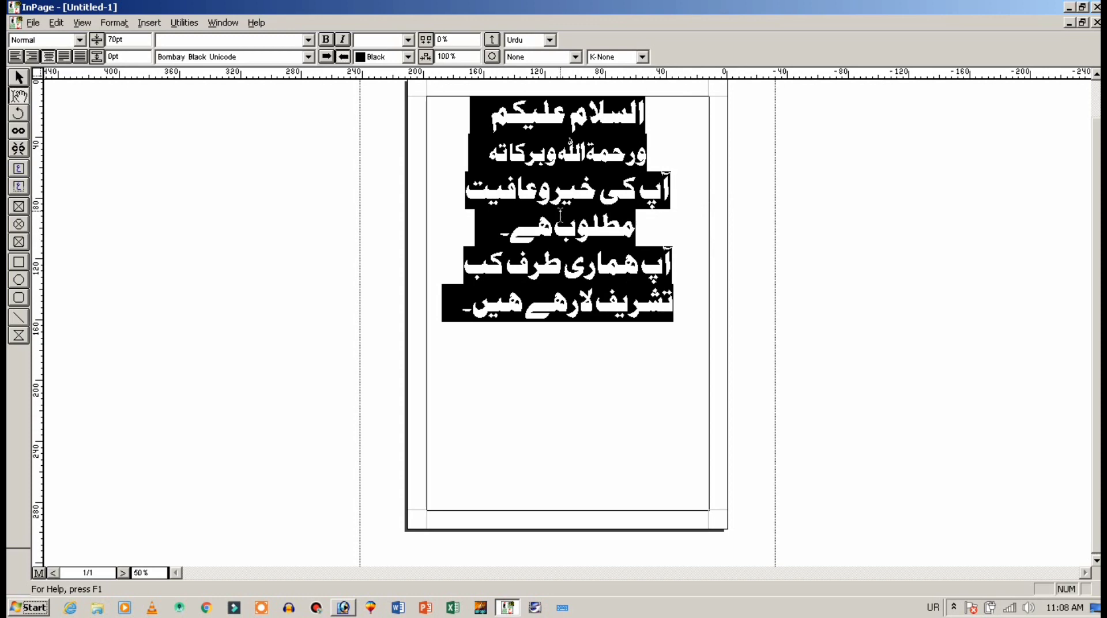
Change the font of the sentence "آپ کی خیروعافیت مطلوب ھے۔" to Basheer, trying Courier New first
{"action": "left_click", "coordinate": [662, 217]}
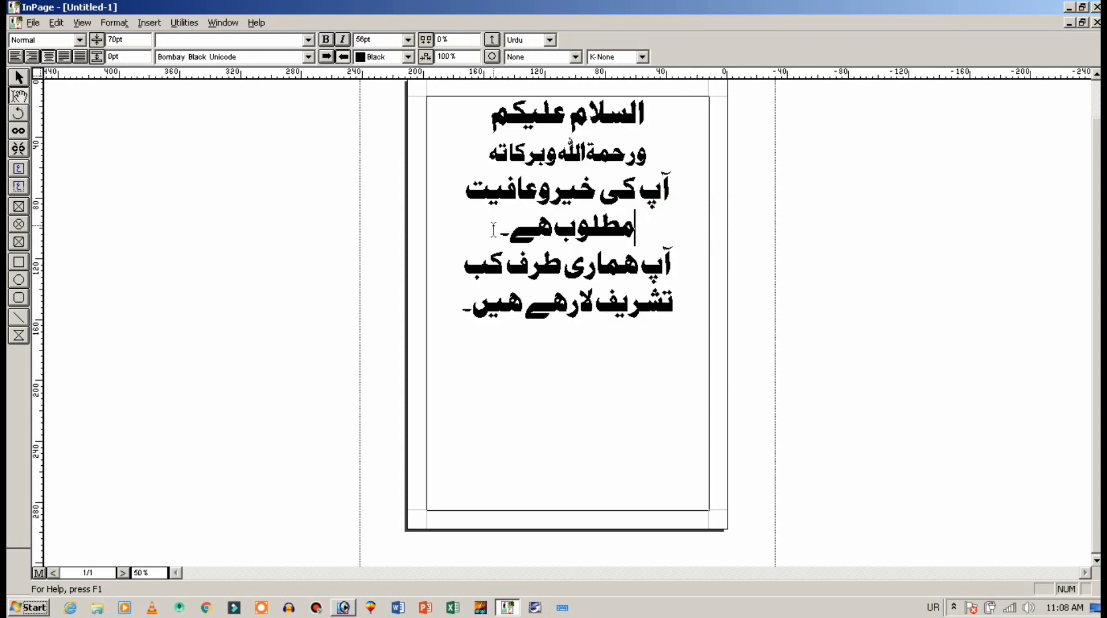
{"action": "left_click_drag", "start_coordinate": [507, 225], "coordinate": [689, 197]}
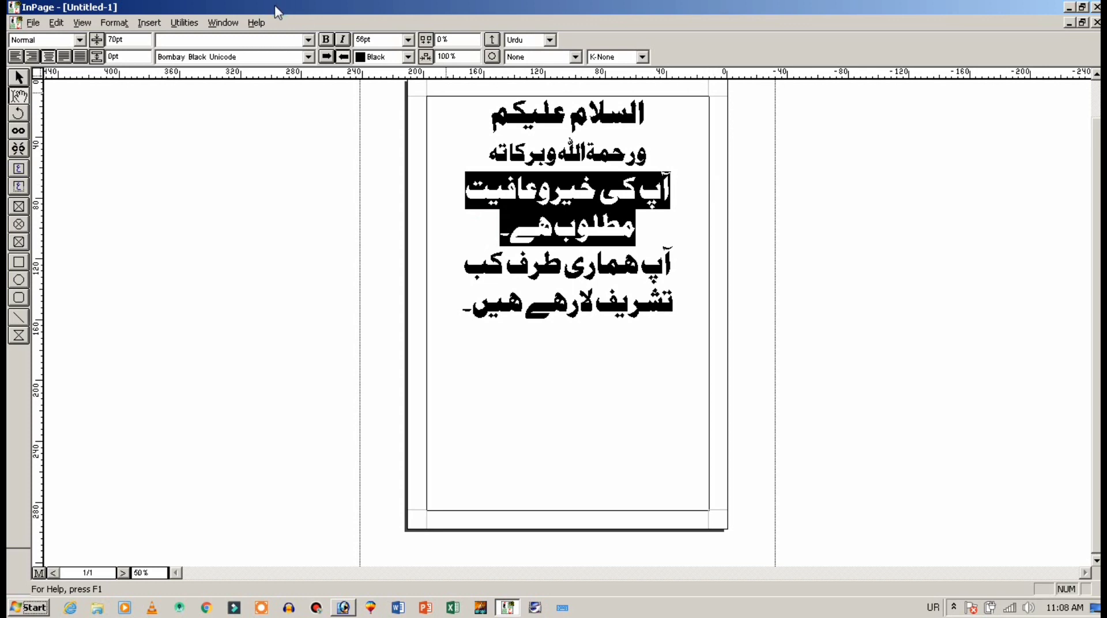
{"action": "left_click", "coordinate": [281, 57]}
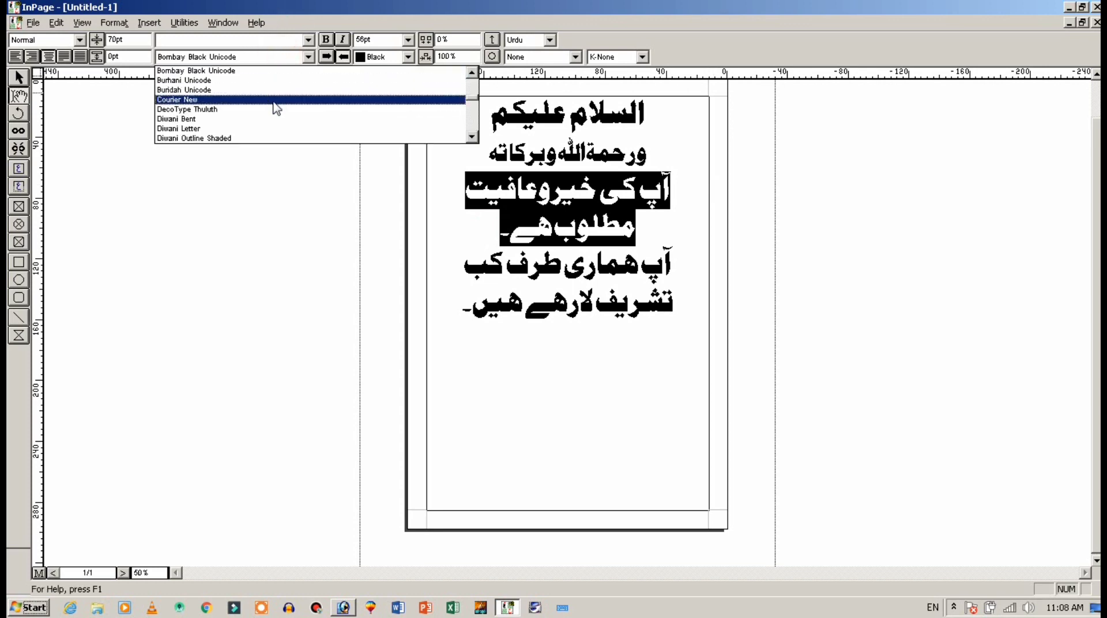
{"action": "left_click", "coordinate": [274, 101]}
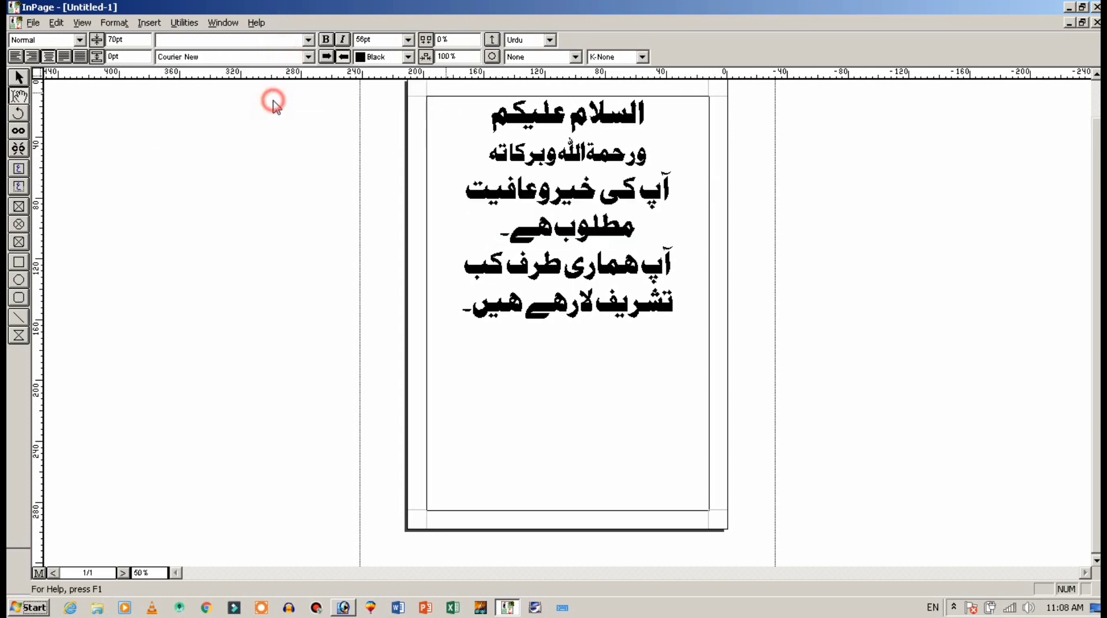
{"action": "left_click", "coordinate": [244, 57]}
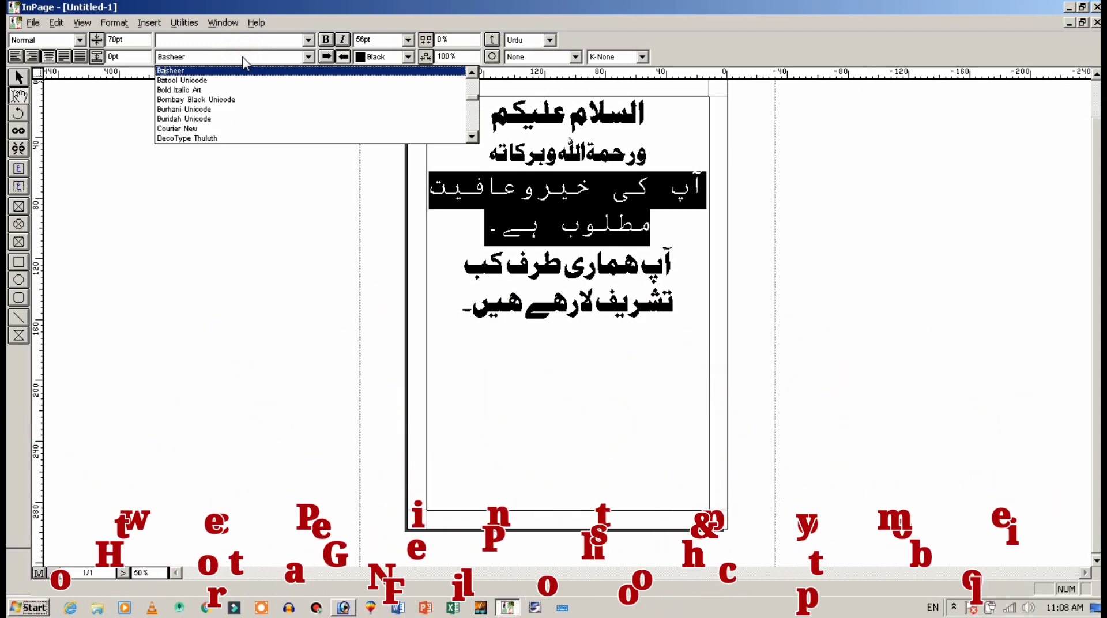
{"action": "key", "text": "Return"}
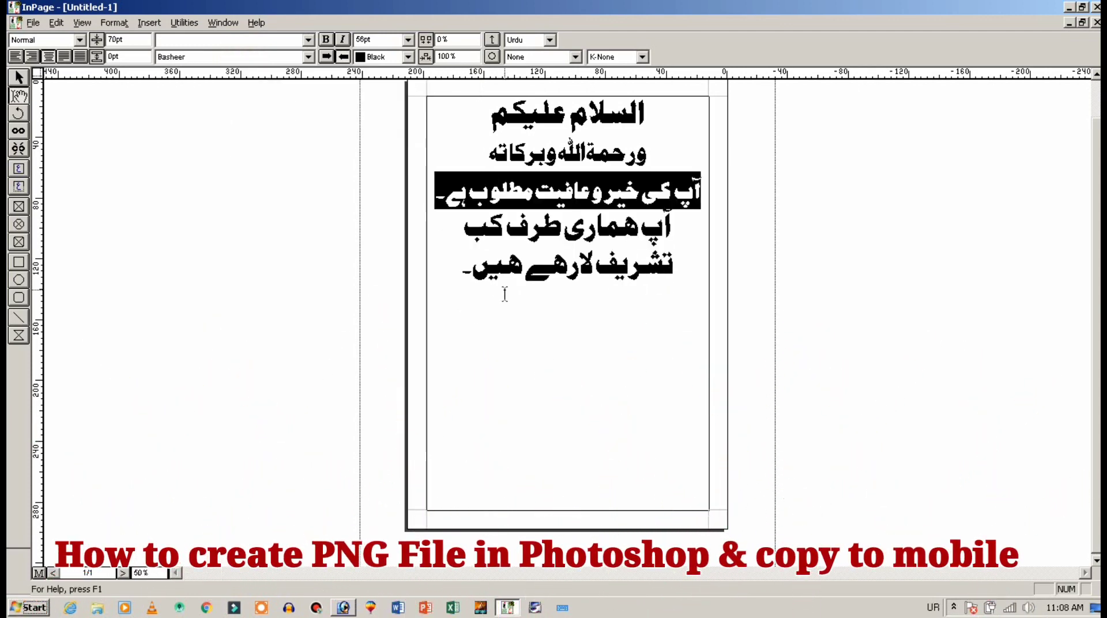
{"action": "left_click", "coordinate": [468, 270]}
{"action": "type", "text": "۔"}
{"action": "left_click", "coordinate": [457, 270]}
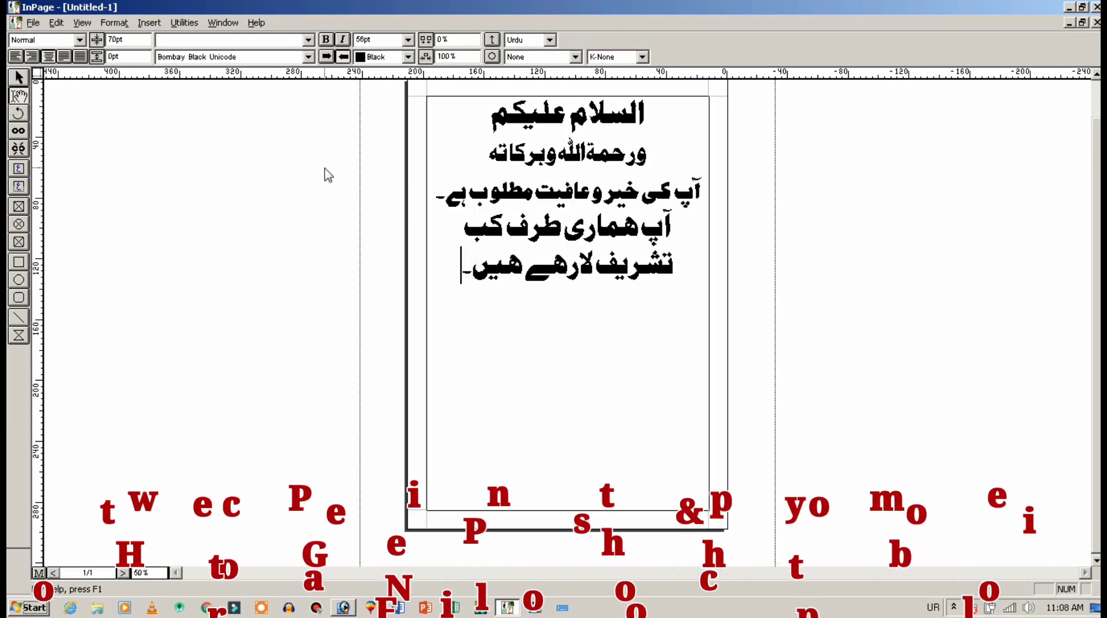
Export page 1 as an EPS picture over salam.eps on the desktop and open the exported file in Photoshop
{"action": "left_click", "coordinate": [33, 22]}
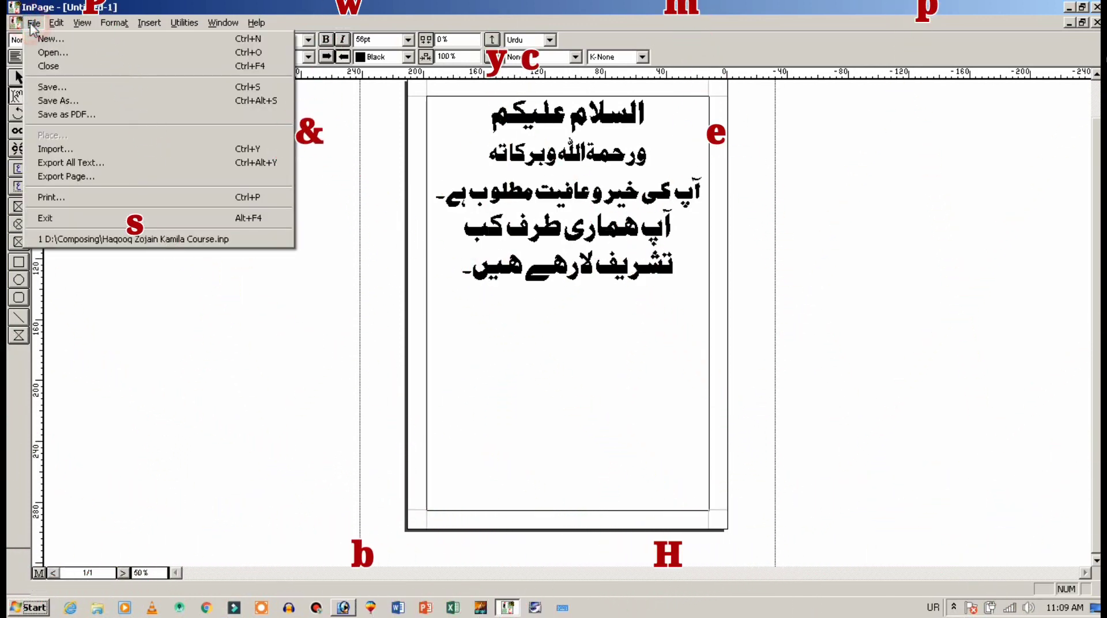
{"action": "left_click", "coordinate": [81, 175]}
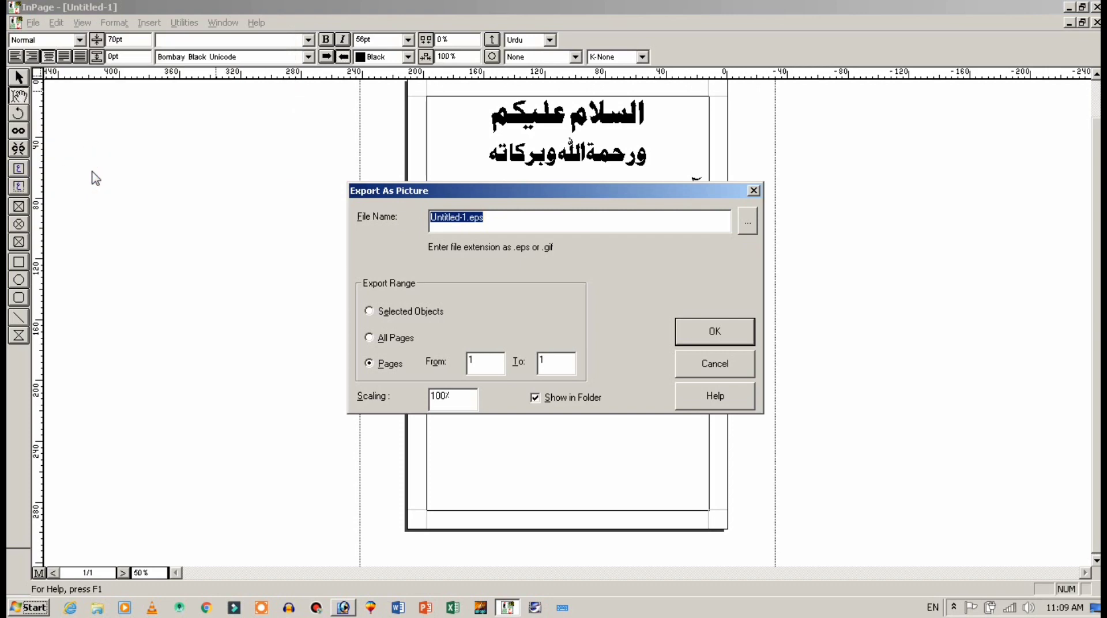
{"action": "left_click", "coordinate": [746, 224]}
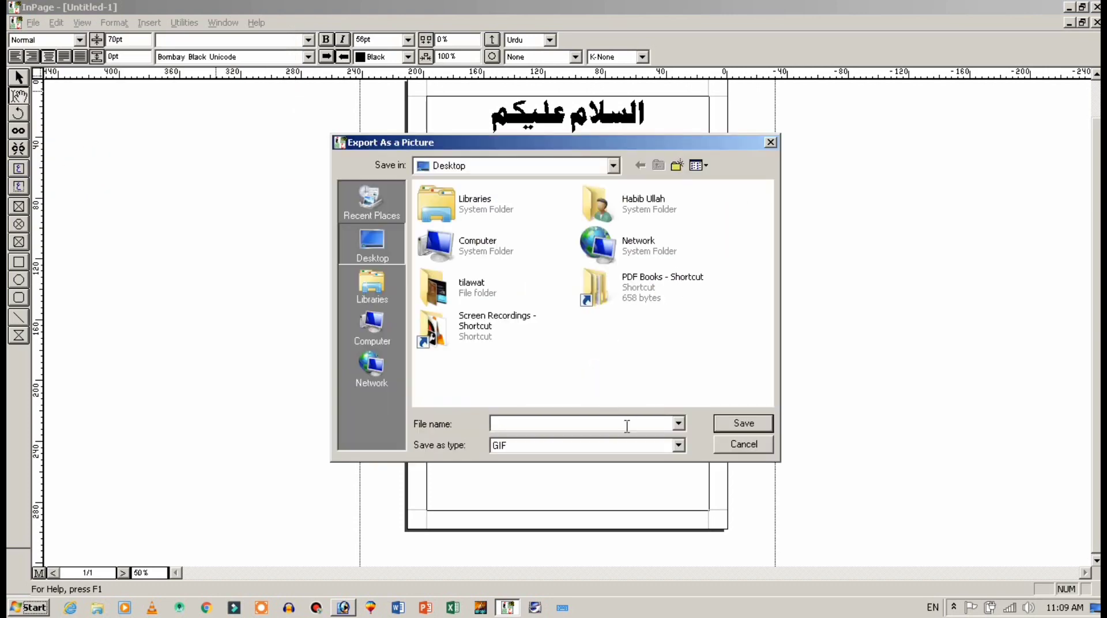
{"action": "left_click", "coordinate": [618, 447]}
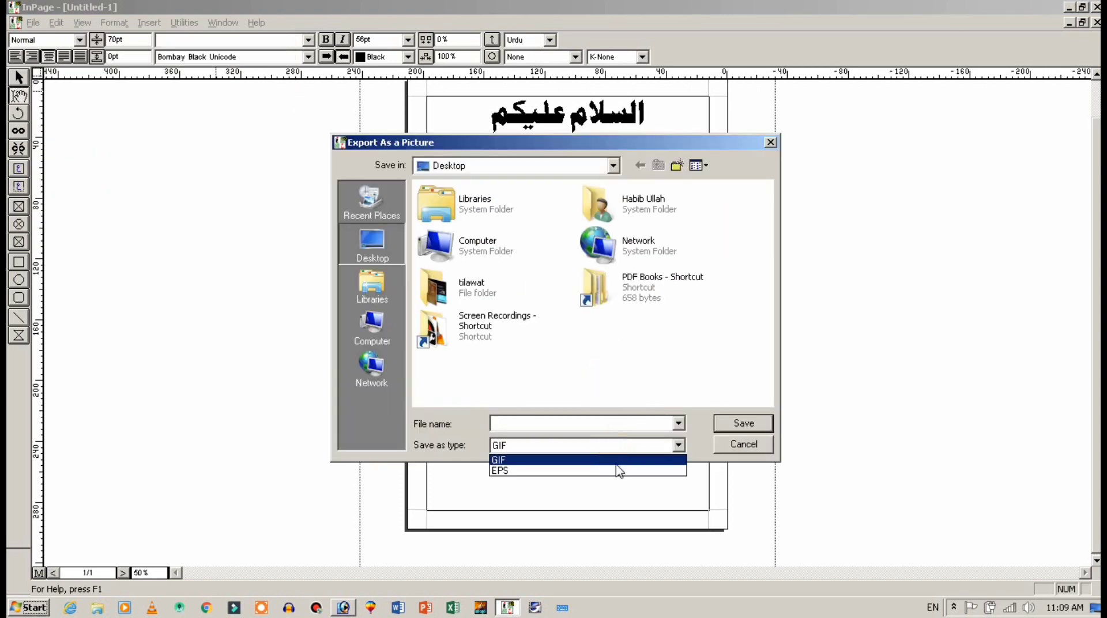
{"action": "left_click", "coordinate": [617, 471]}
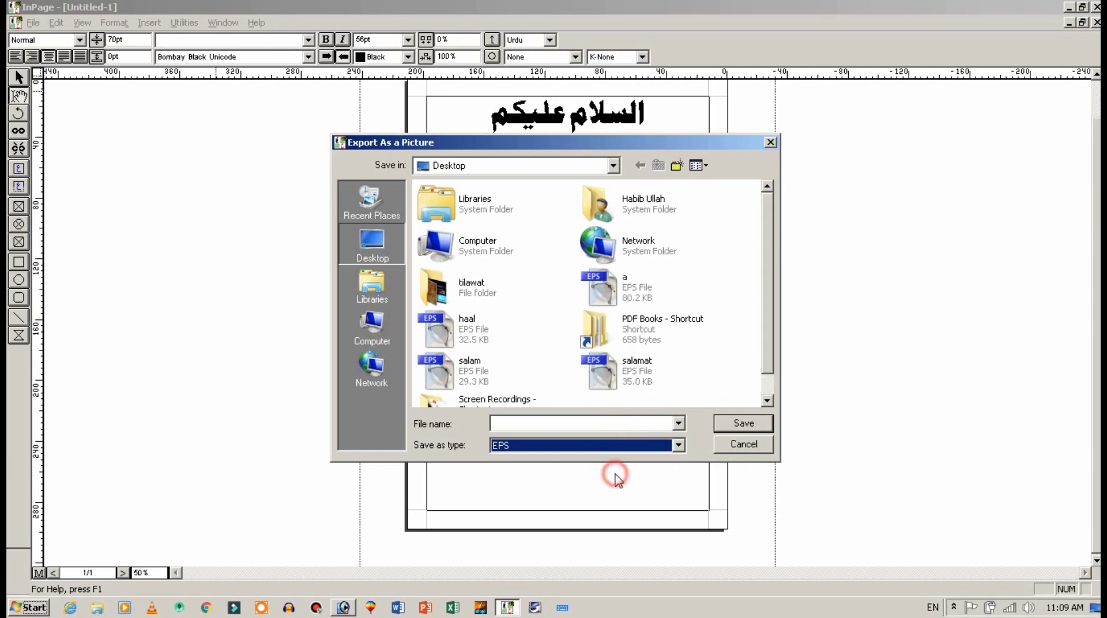
{"action": "left_click", "coordinate": [588, 423]}
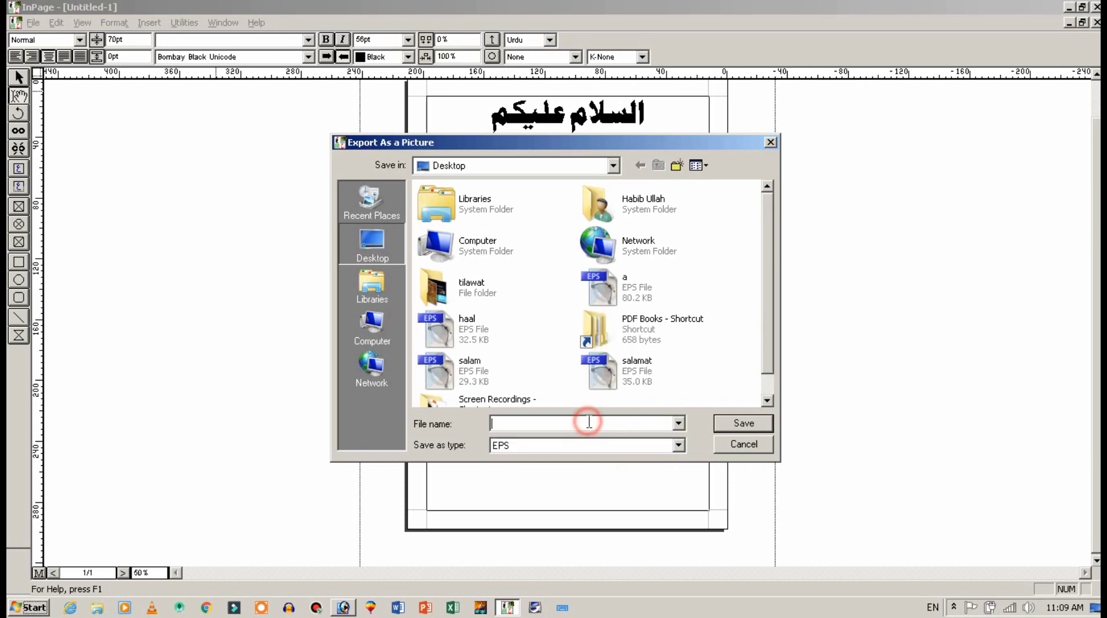
{"action": "left_click", "coordinate": [467, 375]}
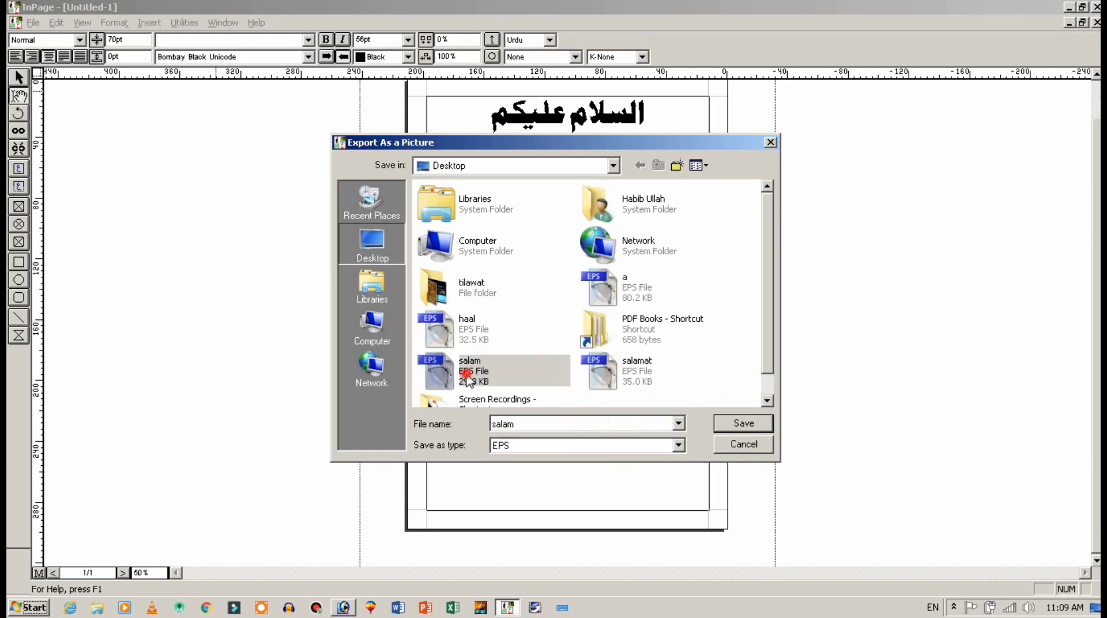
{"action": "left_click", "coordinate": [731, 425]}
{"action": "left_click", "coordinate": [608, 311]}
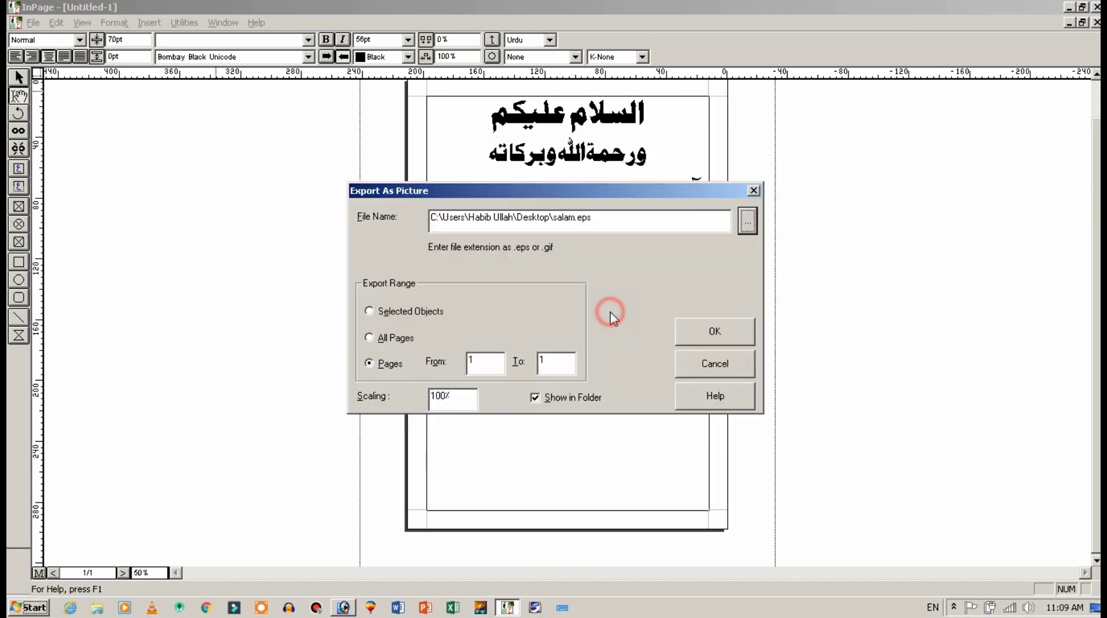
{"action": "left_click", "coordinate": [732, 329]}
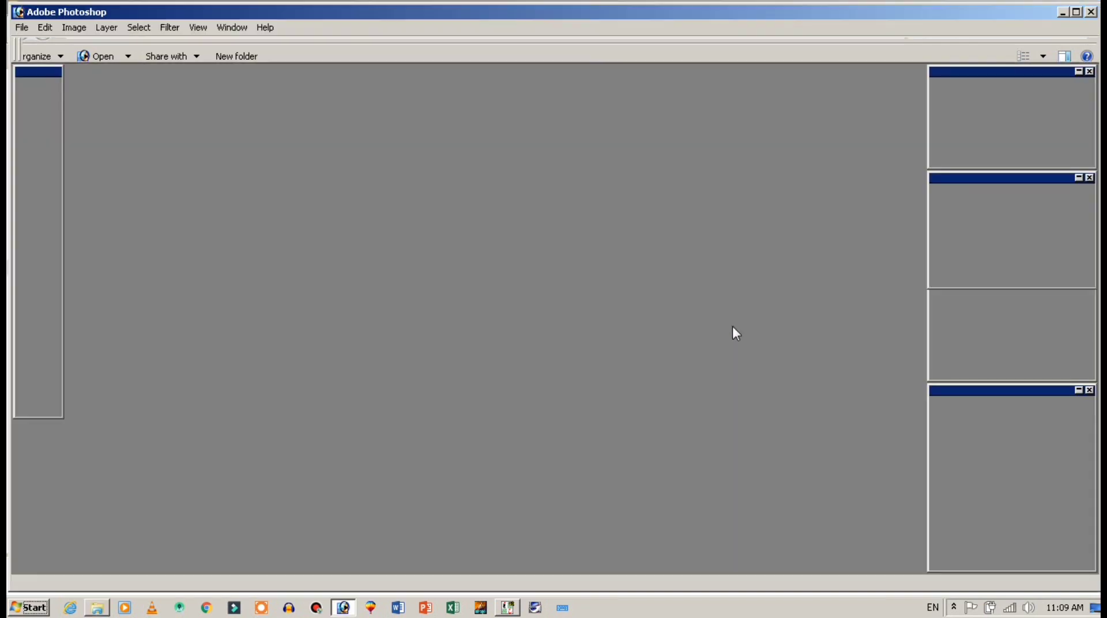
{"action": "key", "text": "Return"}
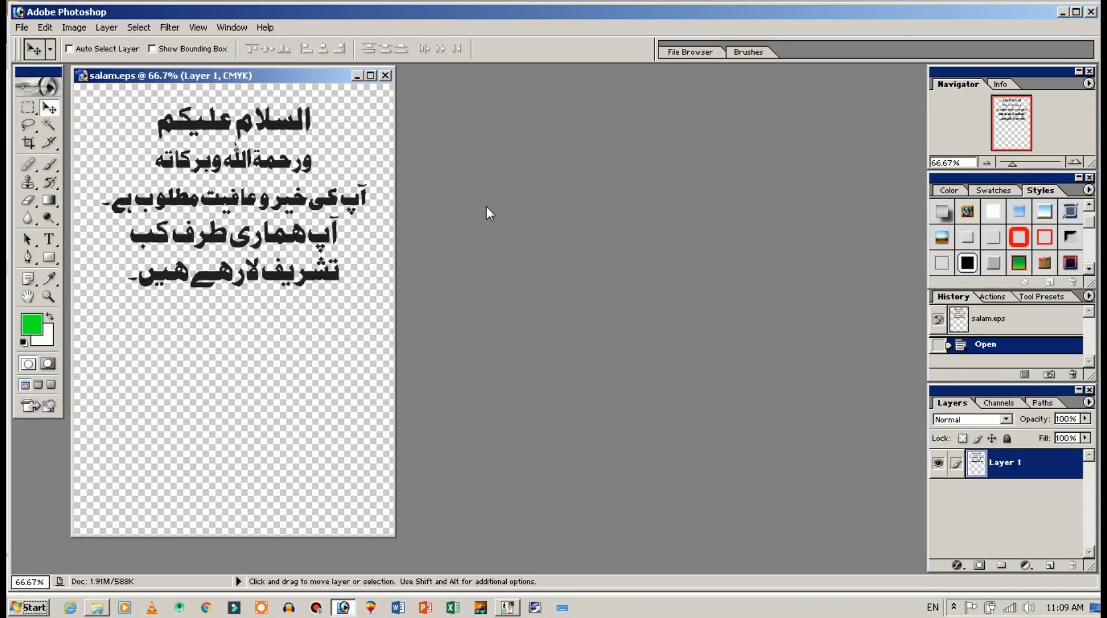
Create a new 7 x 5 inch RGB document at 72 pixels/inch with transparent contents and place its window beside salam.eps
{"action": "left_click", "coordinate": [21, 27]}
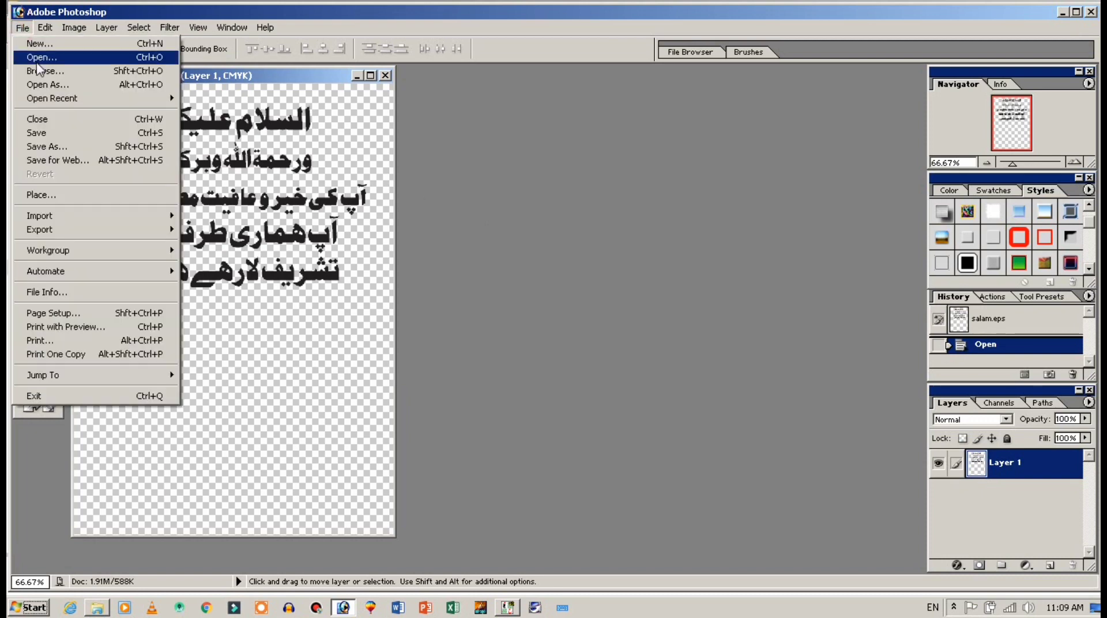
{"action": "left_click", "coordinate": [38, 43]}
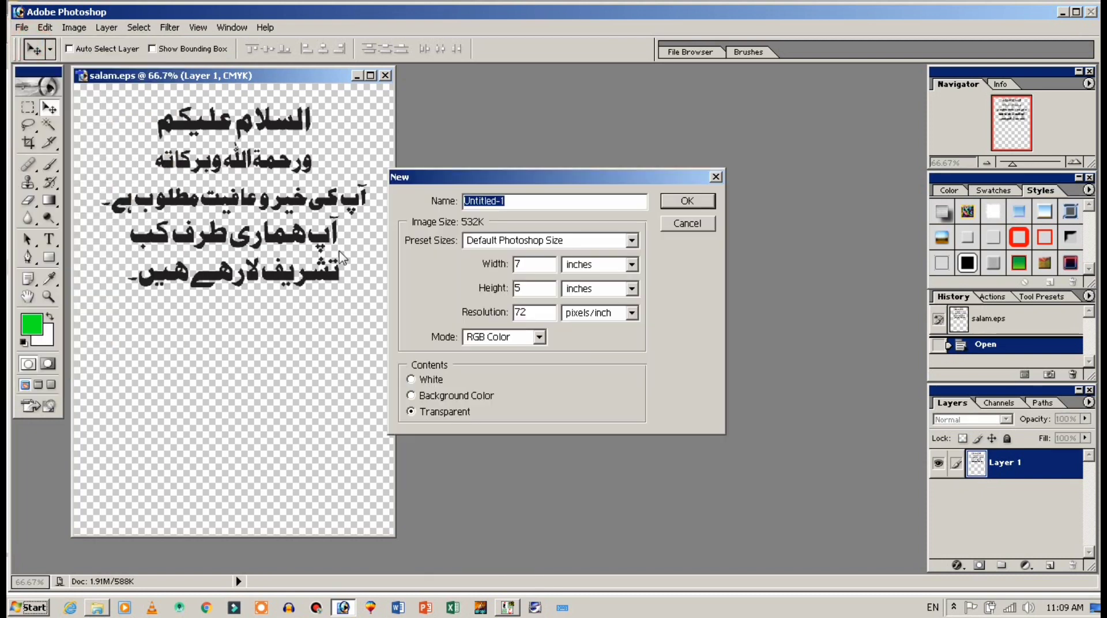
{"action": "left_click", "coordinate": [414, 380]}
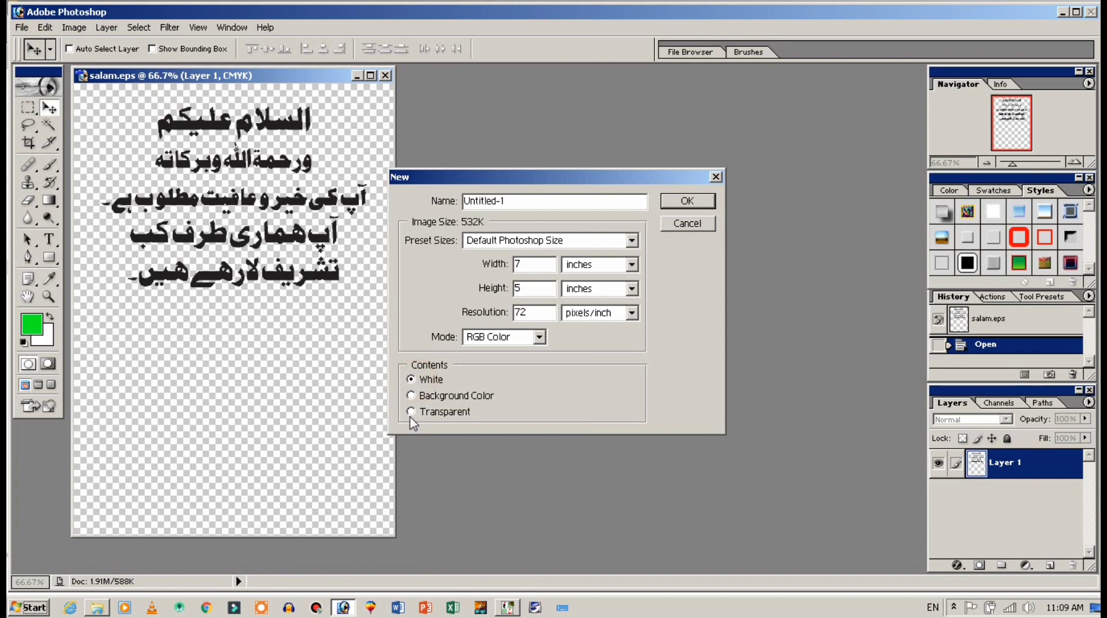
{"action": "left_click", "coordinate": [411, 396]}
{"action": "left_click", "coordinate": [411, 412]}
{"action": "left_click", "coordinate": [685, 203]}
{"action": "left_click_drag", "start_coordinate": [263, 82], "coordinate": [617, 153]}
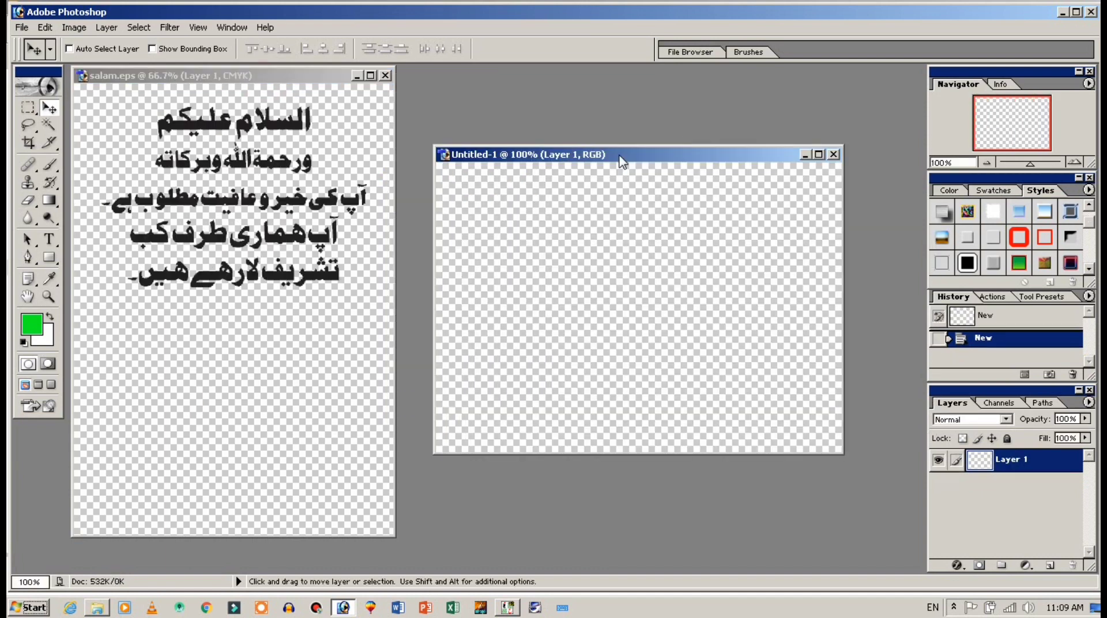
Copy the text layer from salam.eps into the new document and position it so that all five lines fit on the canvas
{"action": "left_click", "coordinate": [209, 133]}
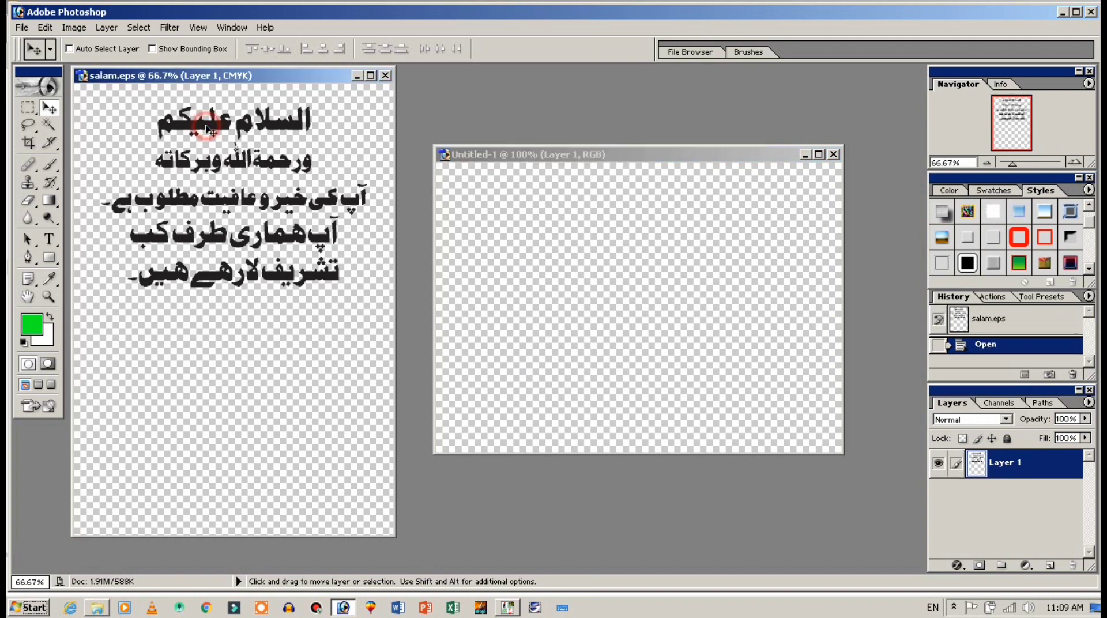
{"action": "left_click_drag", "start_coordinate": [207, 126], "coordinate": [582, 288]}
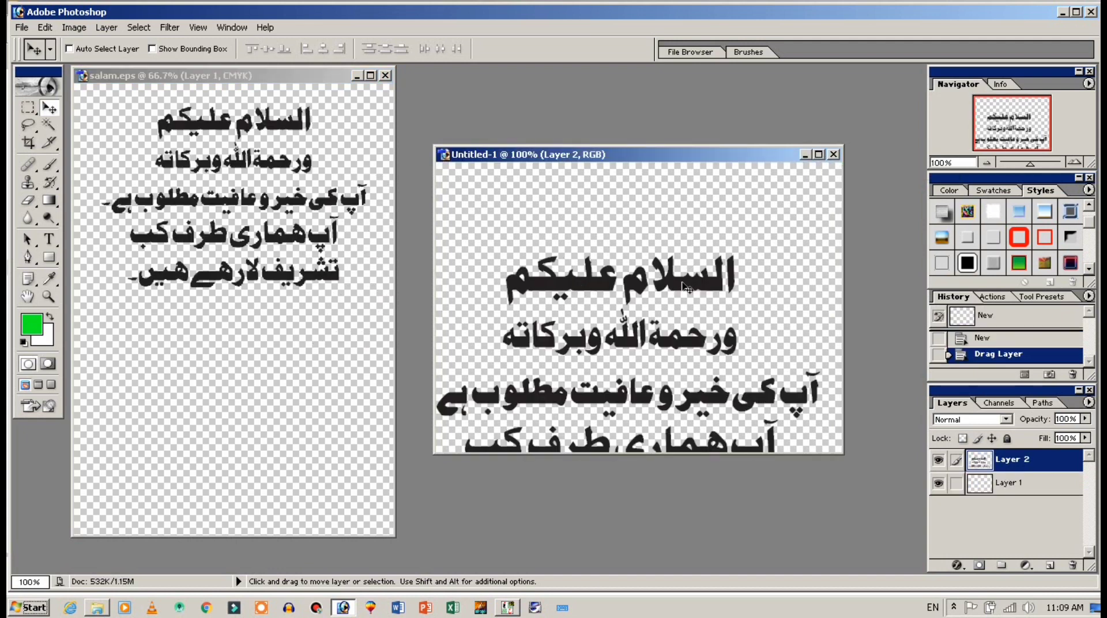
{"action": "left_click_drag", "start_coordinate": [686, 288], "coordinate": [704, 200]}
{"action": "key", "text": "shift+Right"}
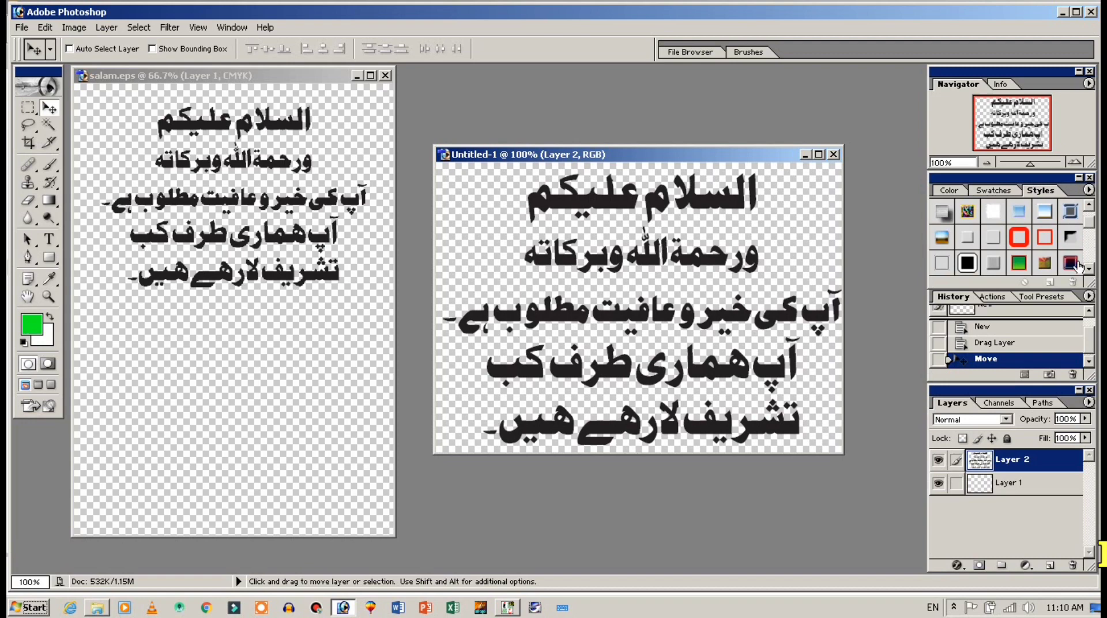
Try two red outline styles on the copied text, apply the green-to-yellow gradient style with a red stroke, and nudge the layer slightly
{"action": "left_click", "coordinate": [1020, 237]}
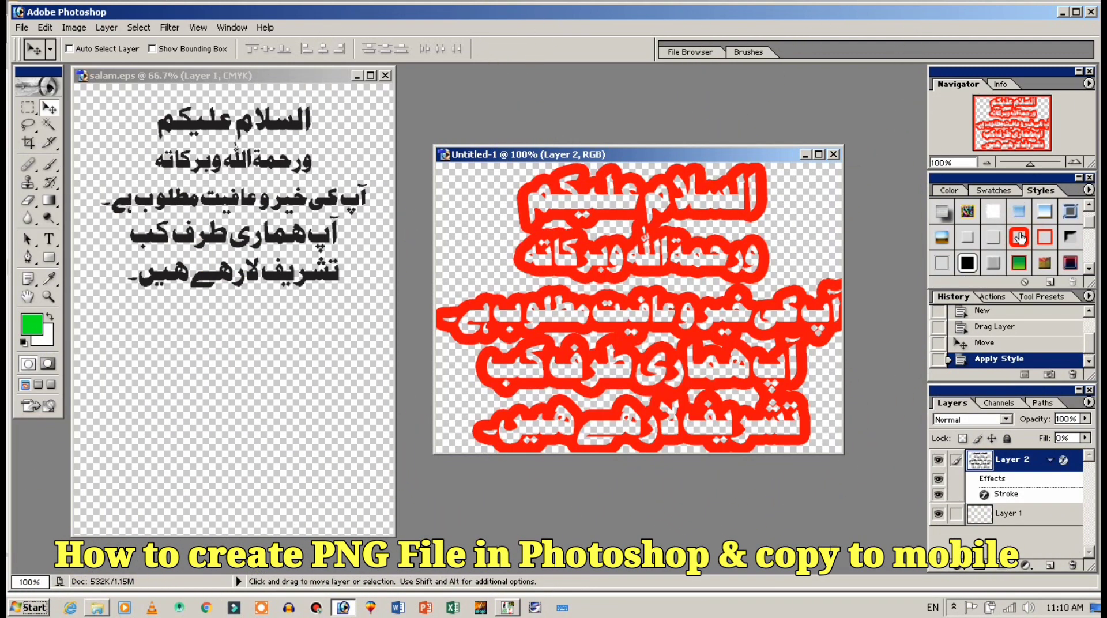
{"action": "left_click", "coordinate": [1053, 239]}
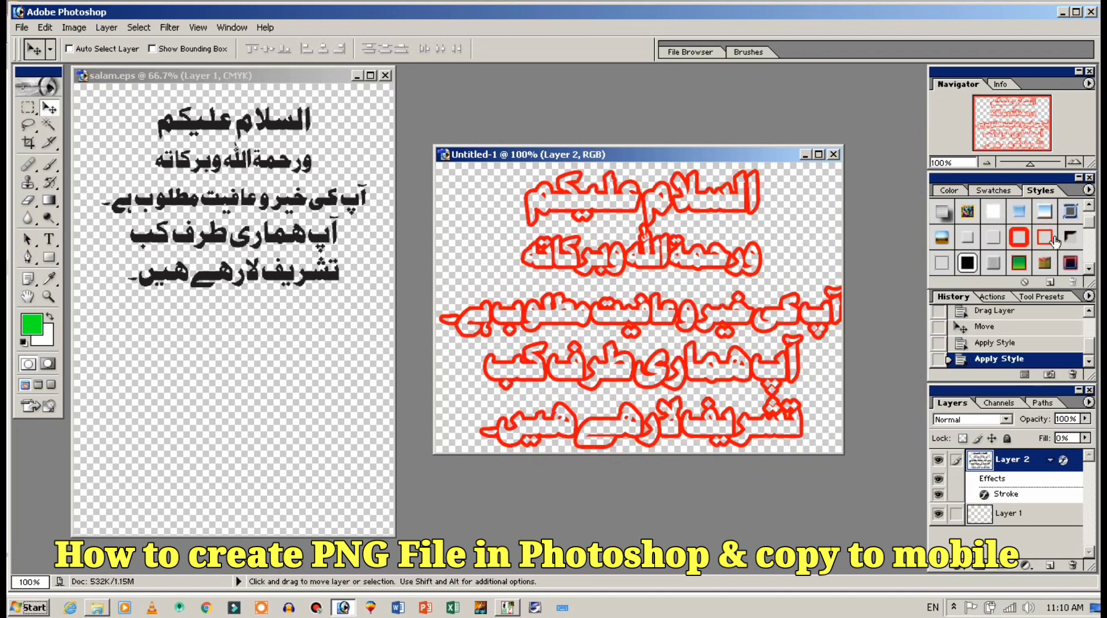
{"action": "left_click", "coordinate": [1020, 264]}
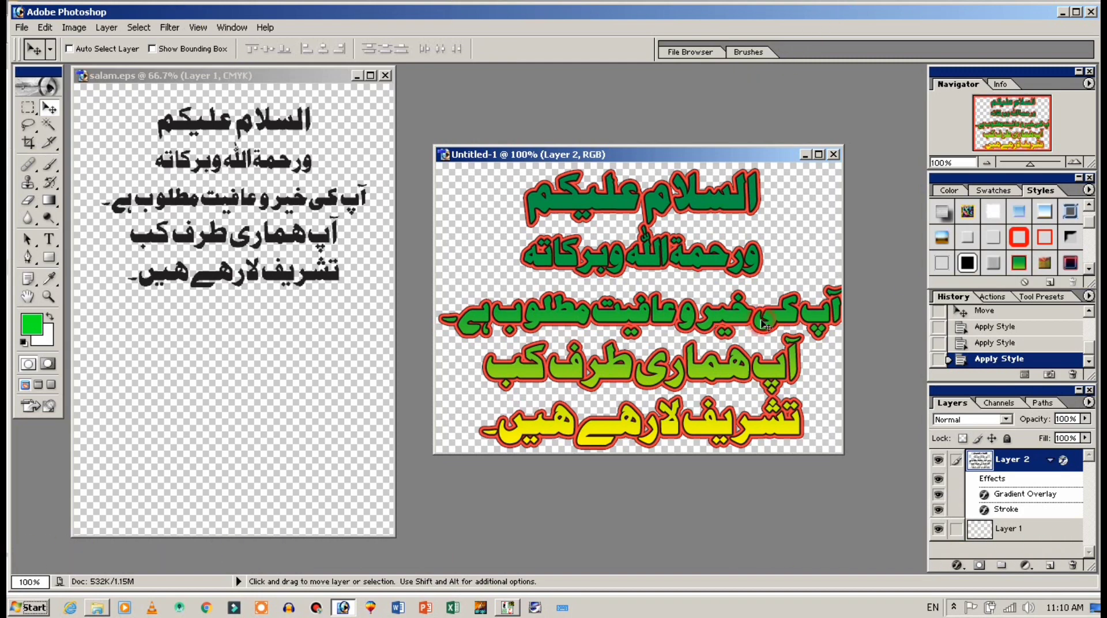
{"action": "key", "text": "Up"}
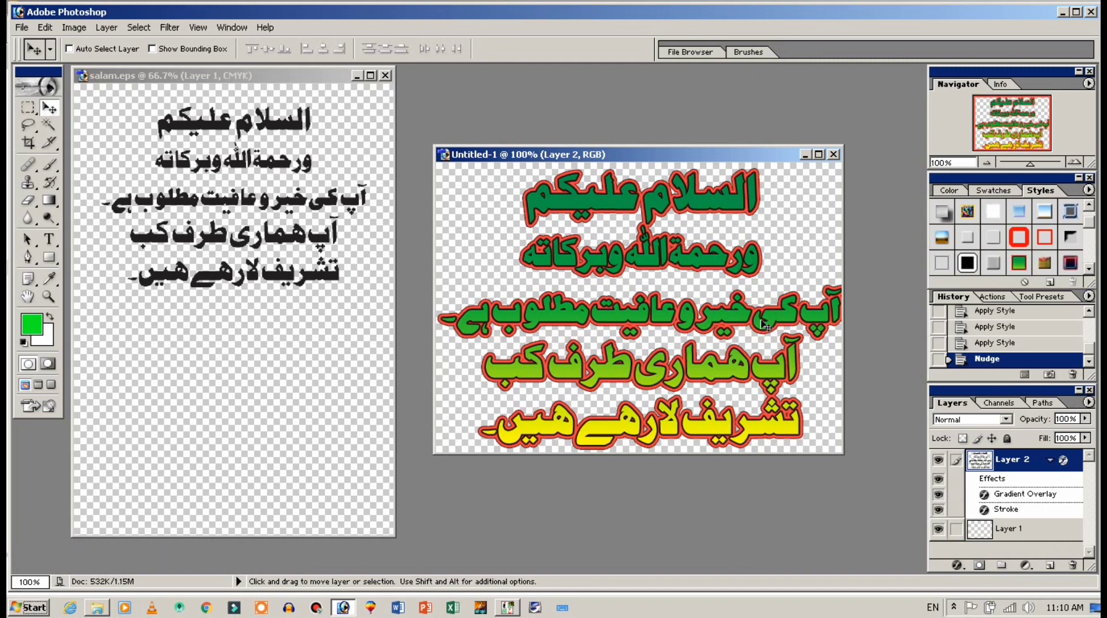
Nudge the styled text layer slightly to the left so it sits centred on the canvas
{"action": "key", "text": "Left"}
{"action": "key", "text": "Left"}
{"action": "key", "text": "Left"}
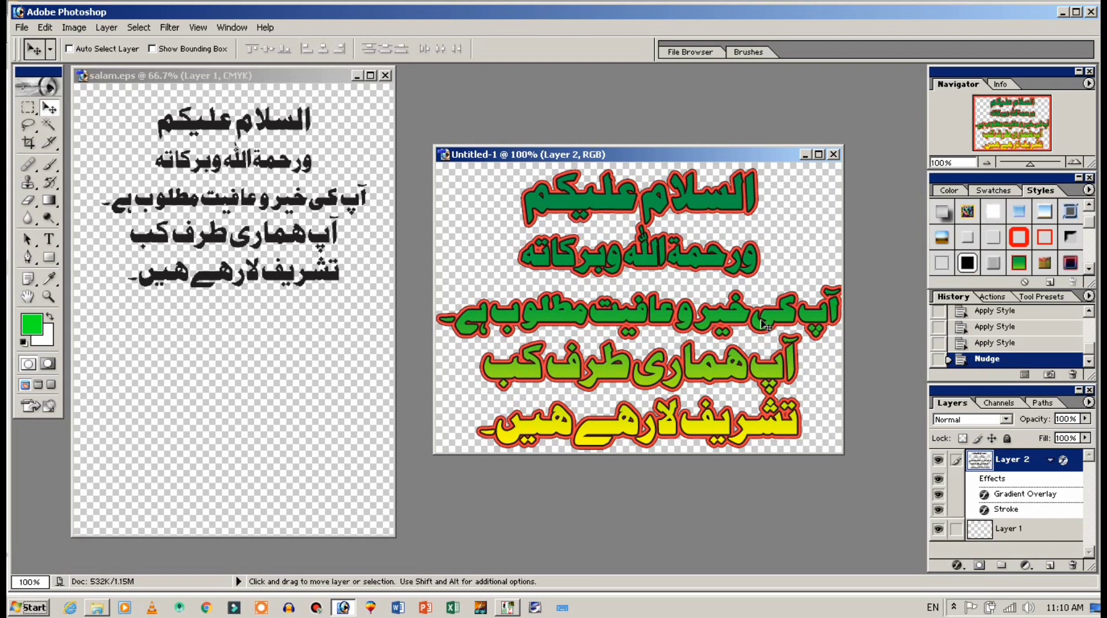
{"action": "key", "text": "Left"}
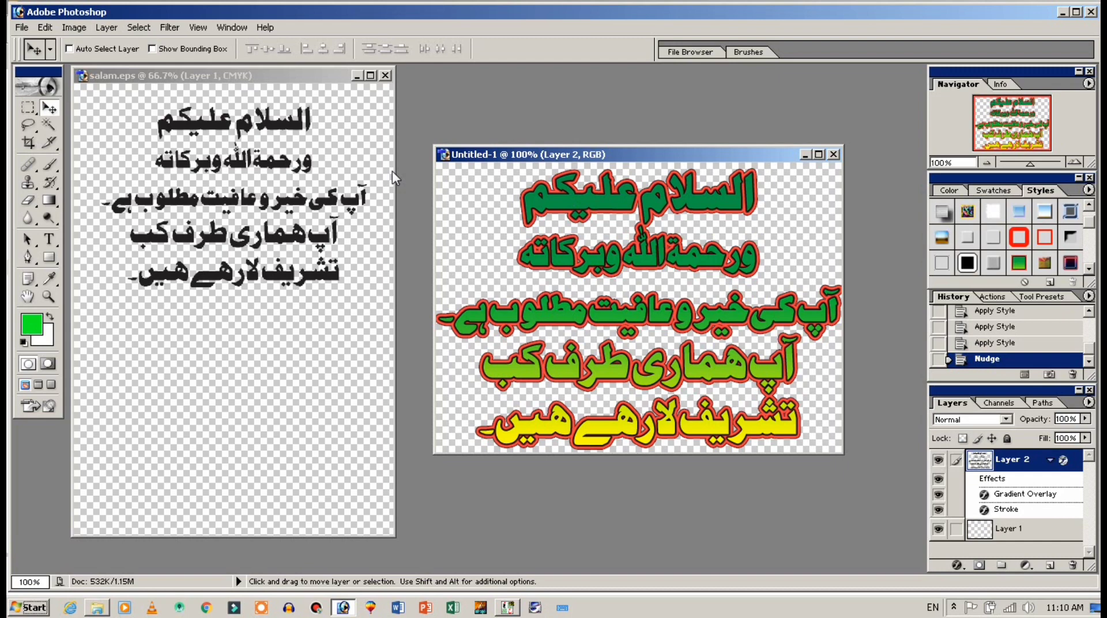
Save the design as a PNG copy named tabiat in the Photoshop folder, with interlacing set to None
{"action": "key", "text": "ctrl+s"}
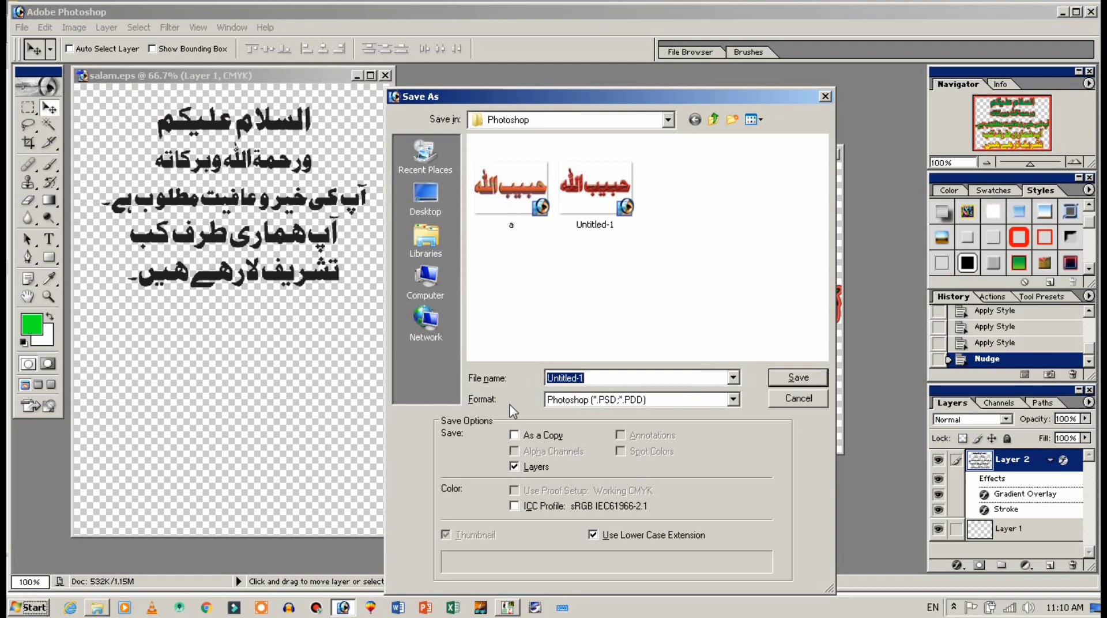
{"action": "left_click", "coordinate": [600, 399]}
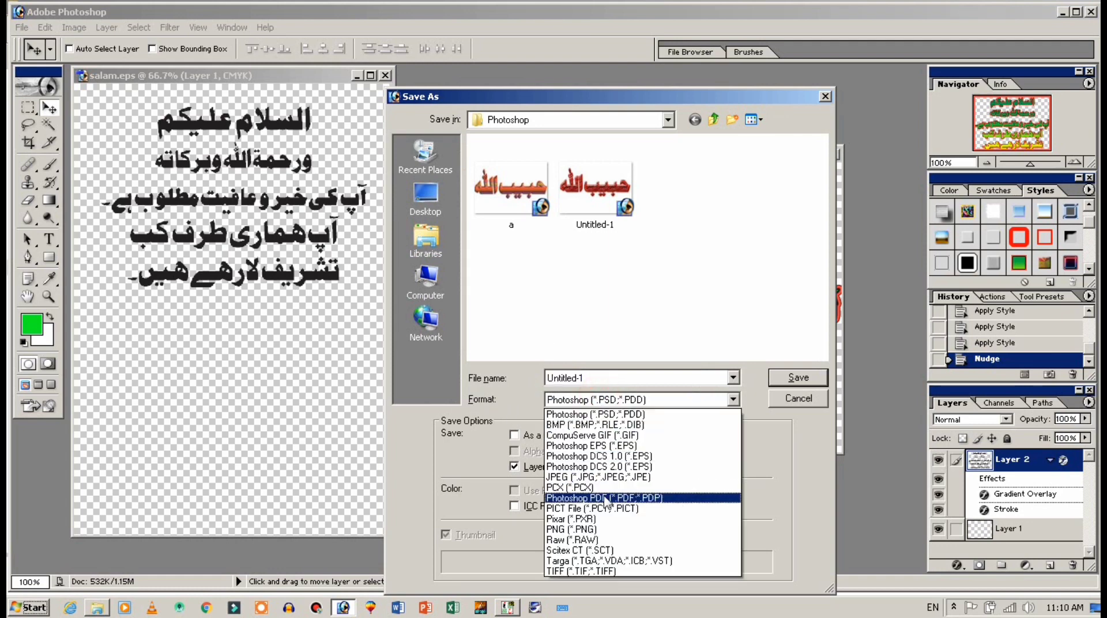
{"action": "left_click", "coordinate": [610, 529]}
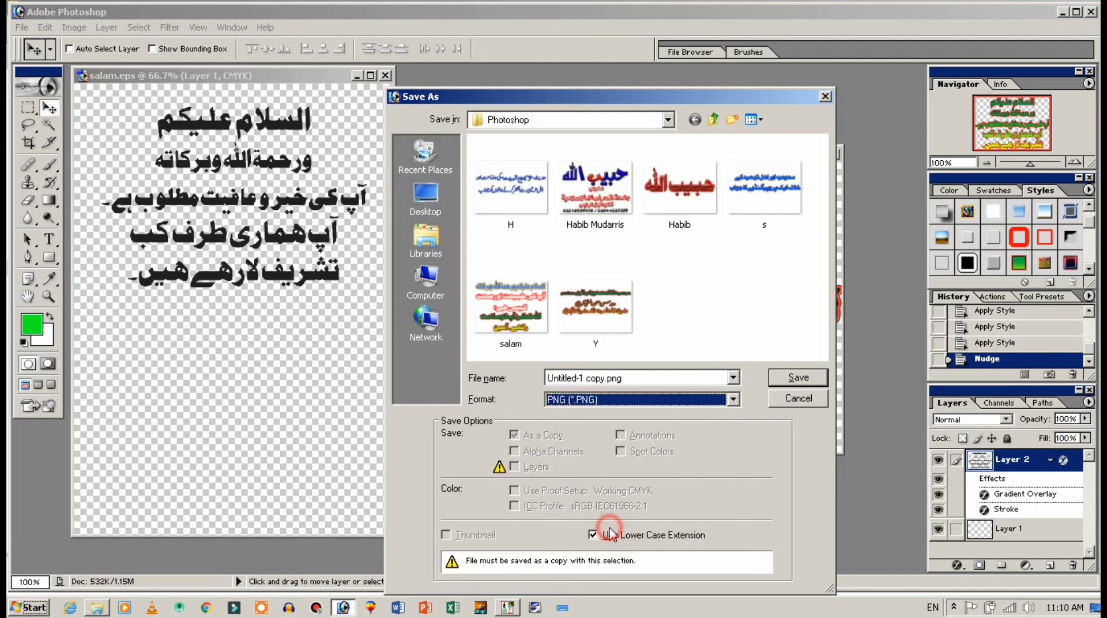
{"action": "left_click", "coordinate": [659, 379]}
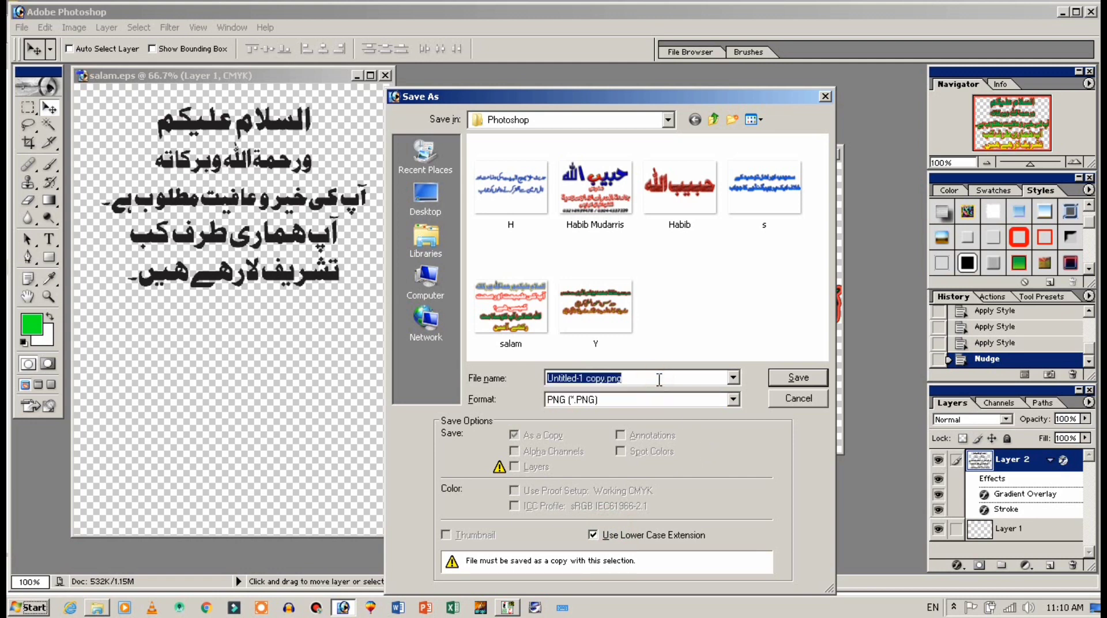
{"action": "type", "text": "tabia"}
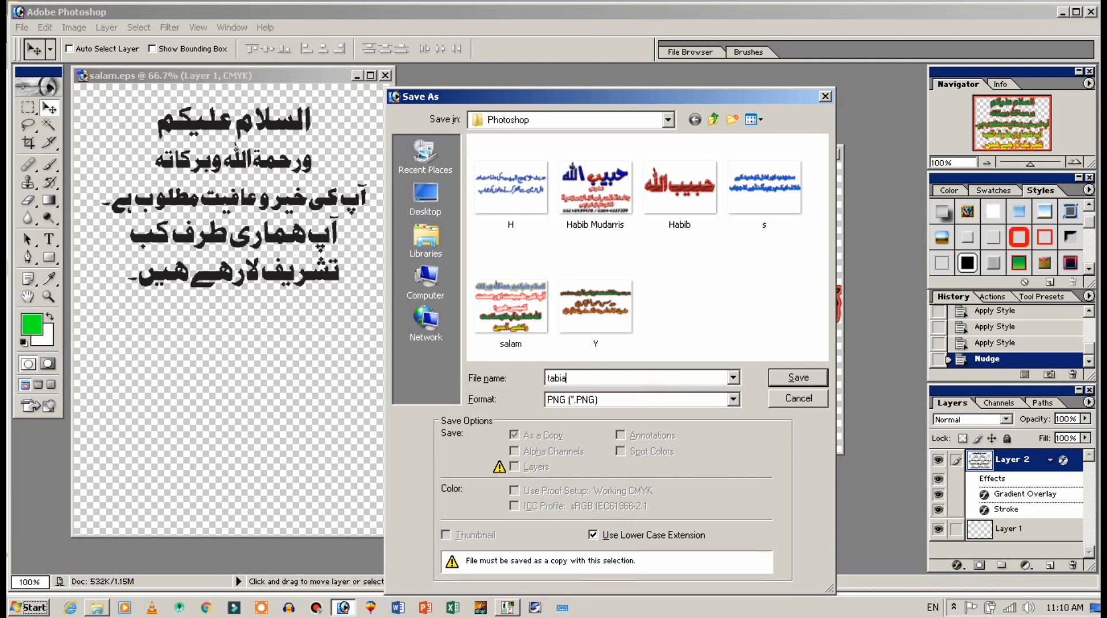
{"action": "type", "text": "t"}
{"action": "key", "text": "Return"}
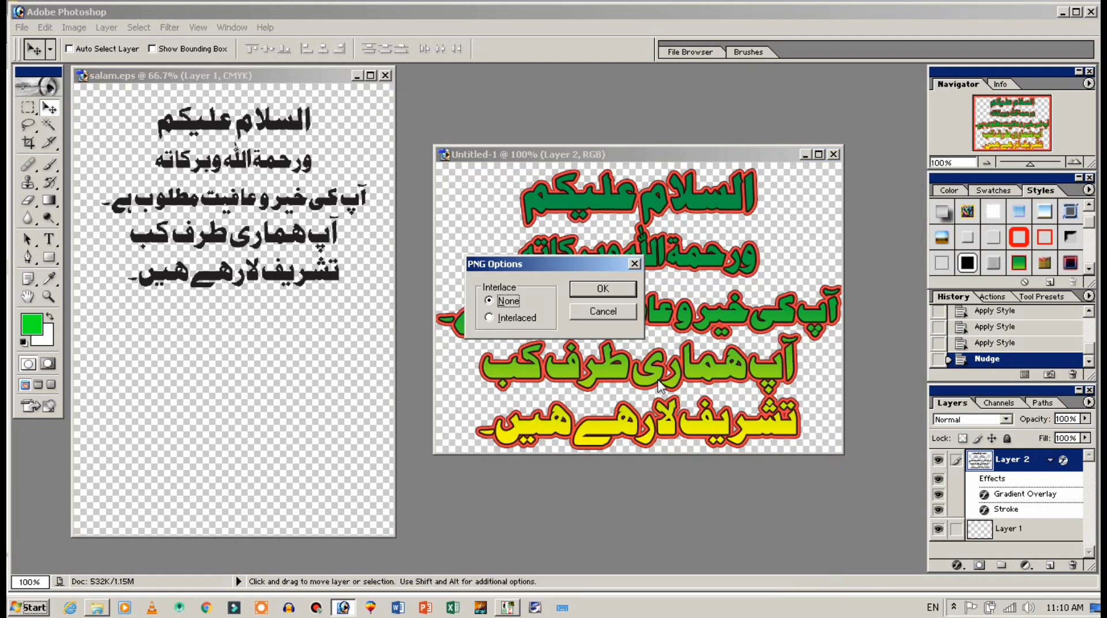
{"action": "key", "text": "Return"}
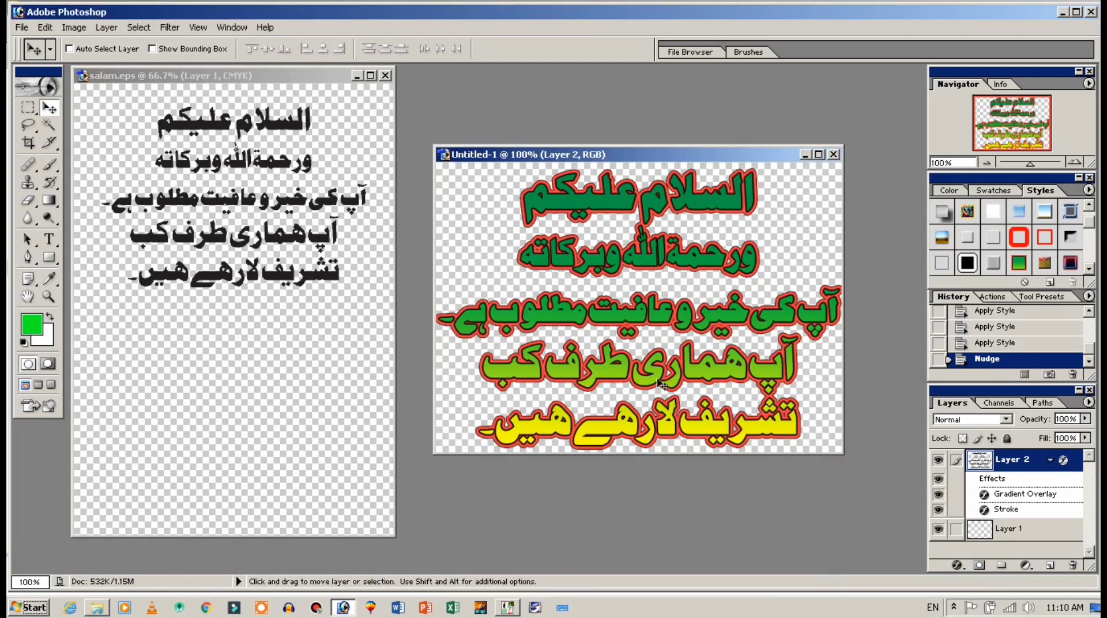
Switch to Windows Explorer, view the tabiat image from the Photoshop folder on drive D, and close the viewer
{"action": "key", "text": "alt+Tab"}
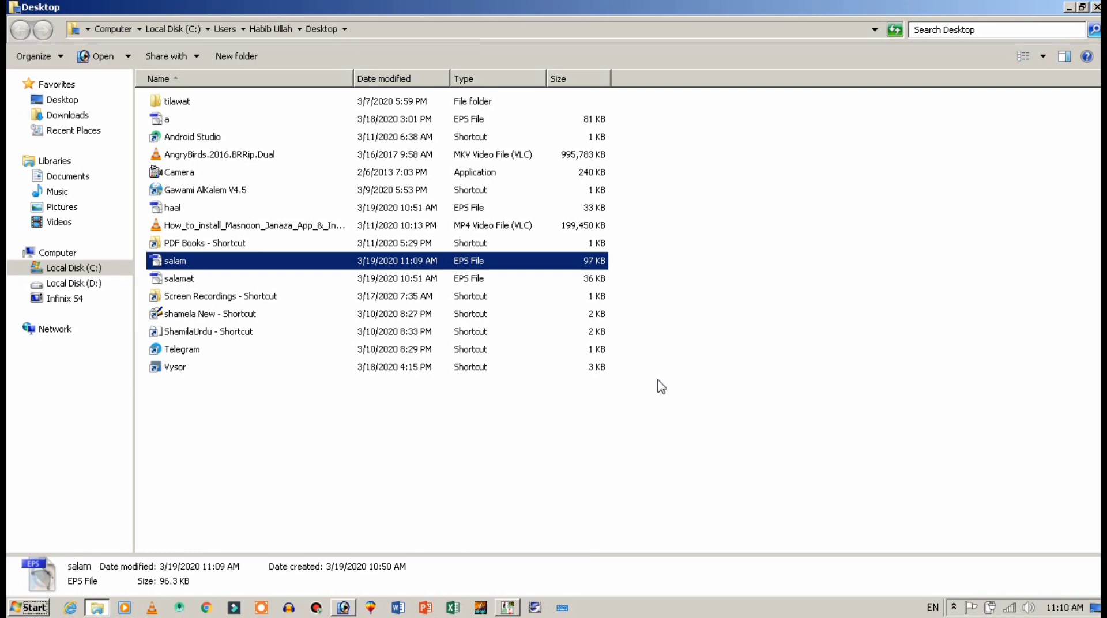
{"action": "left_click", "coordinate": [61, 283]}
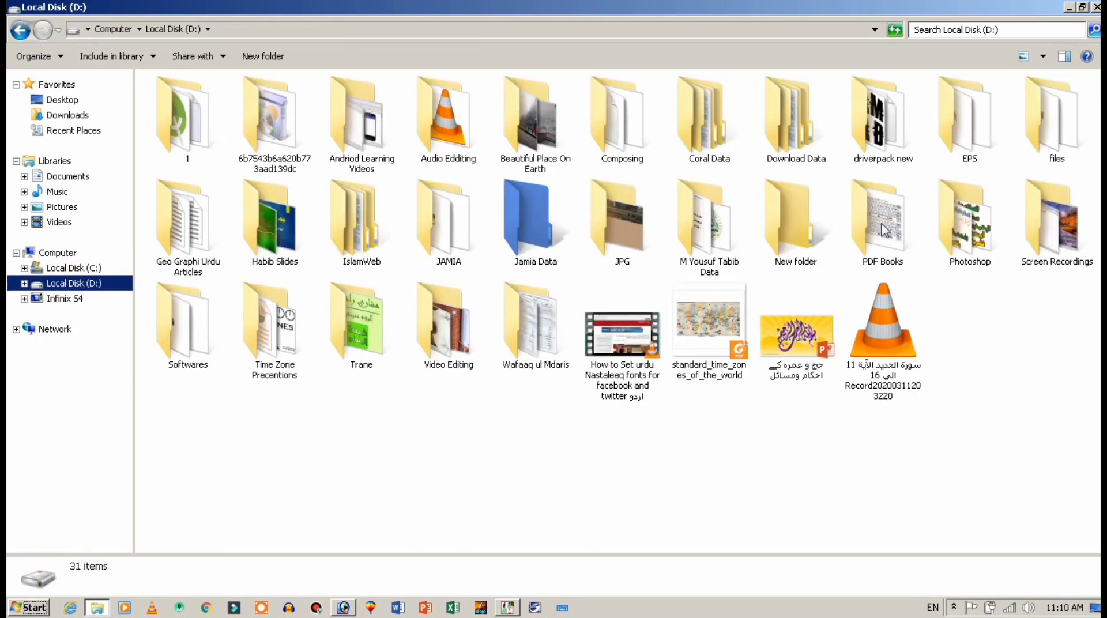
{"action": "double_click", "coordinate": [967, 226]}
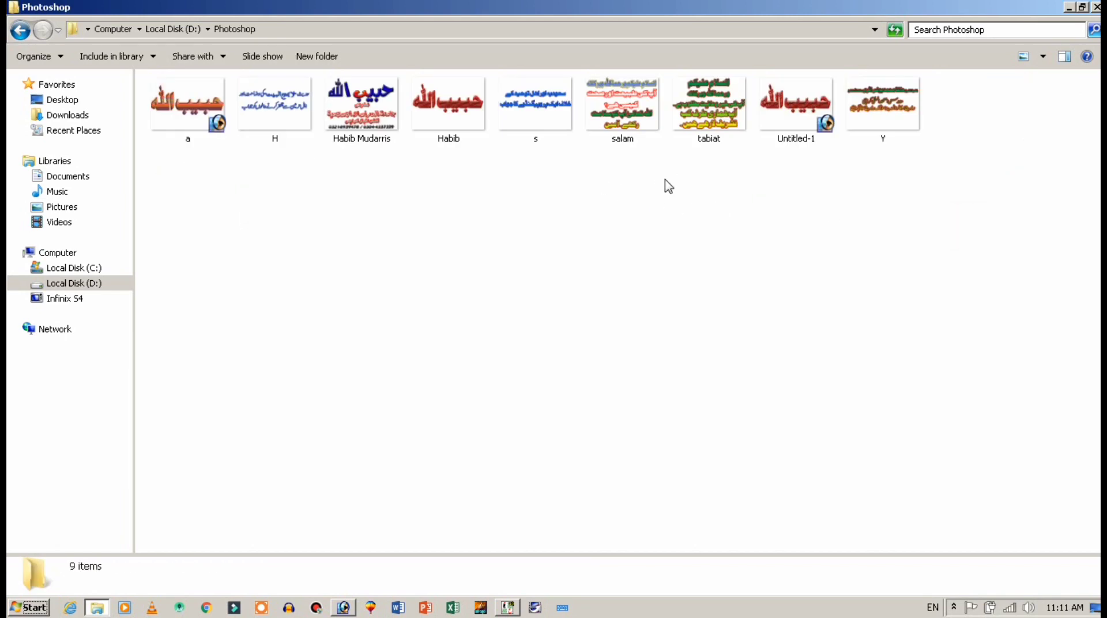
{"action": "double_click", "coordinate": [713, 112]}
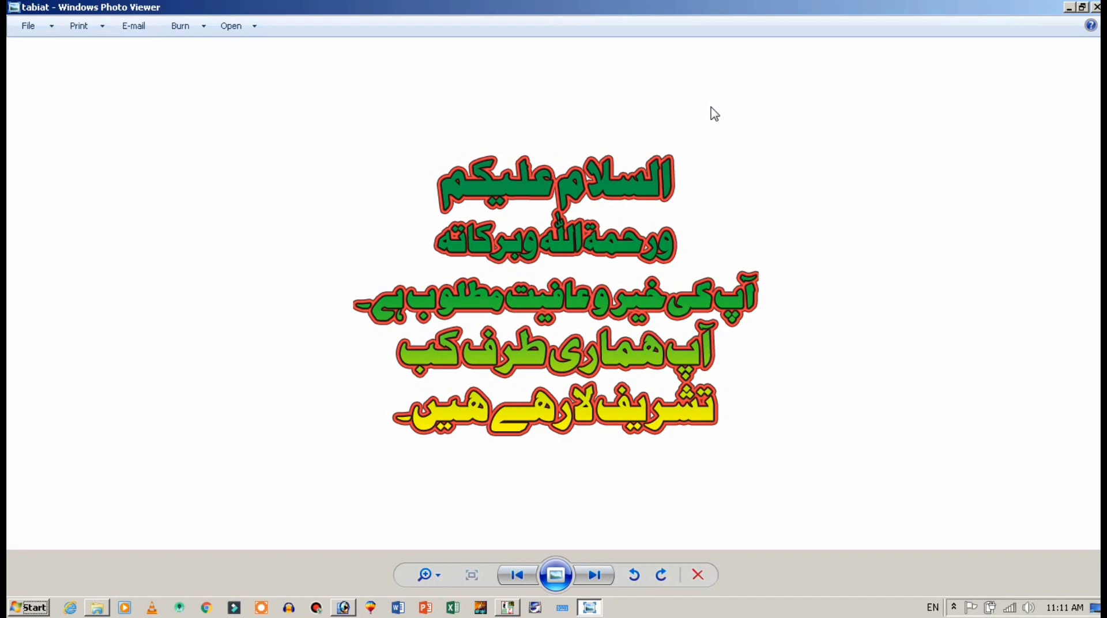
{"action": "left_click", "coordinate": [1097, 8]}
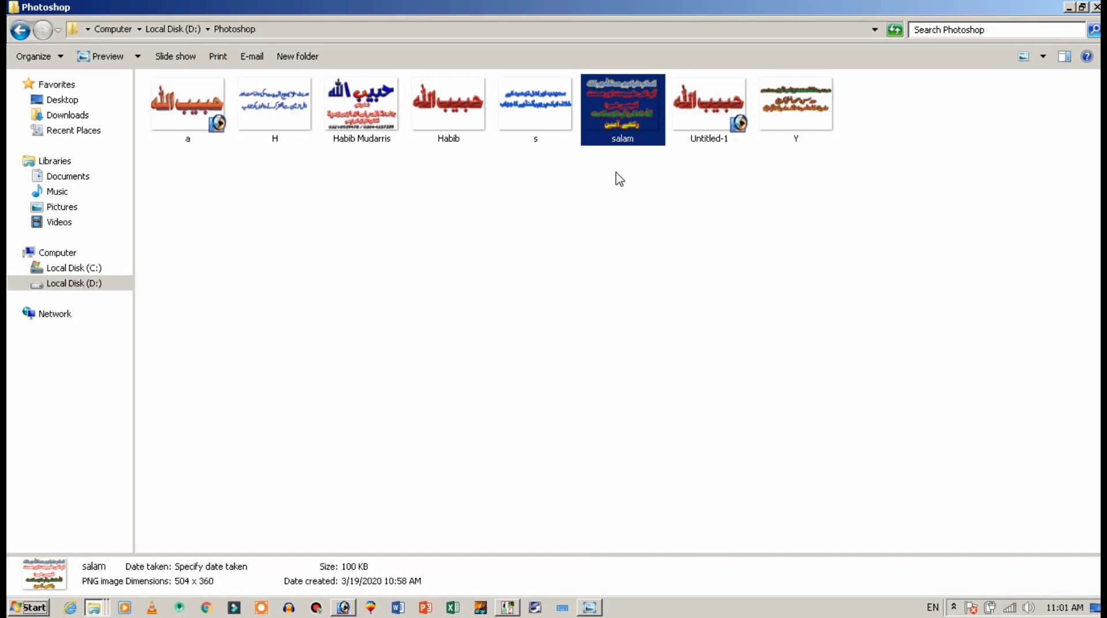
Copy the salam PNG image from the Photoshop folder on drive D
{"action": "double_click", "coordinate": [618, 99]}
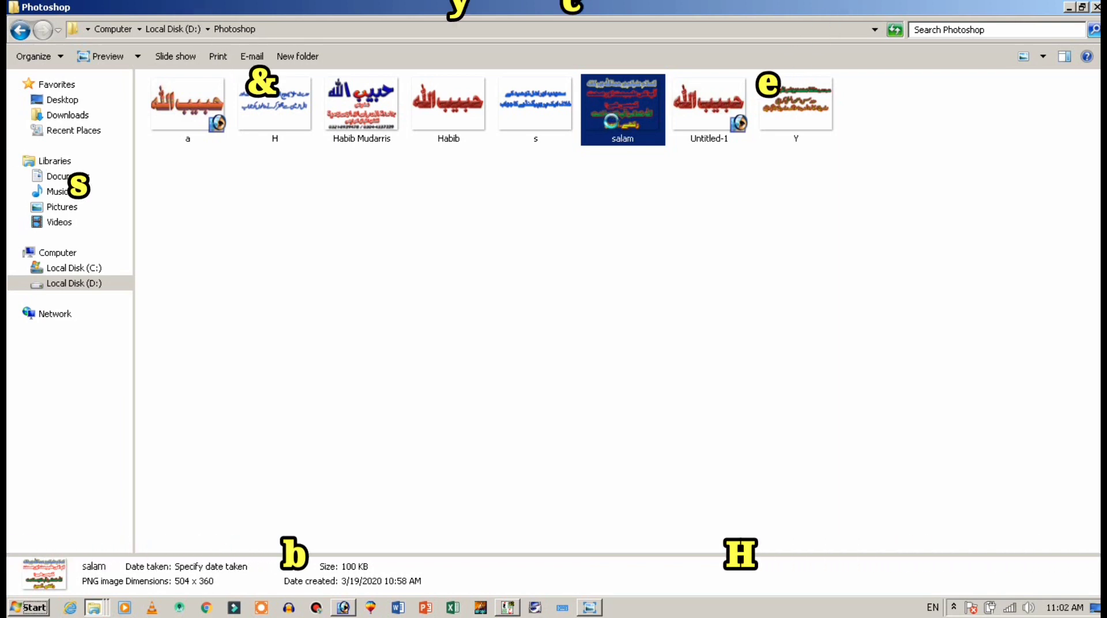
{"action": "right_click", "coordinate": [618, 100]}
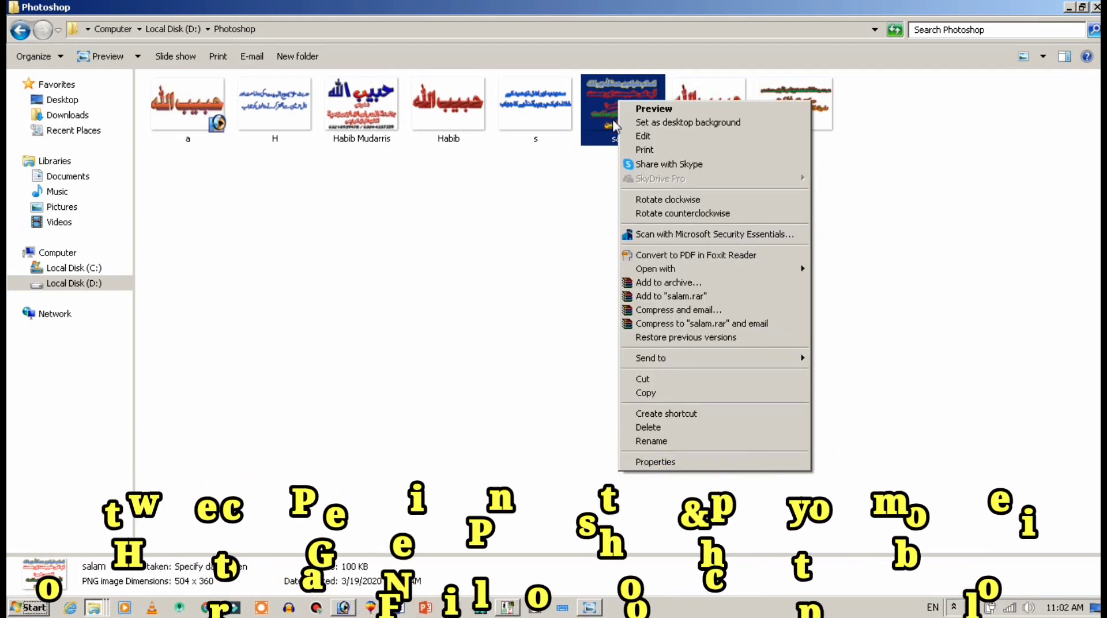
{"action": "left_click", "coordinate": [647, 393]}
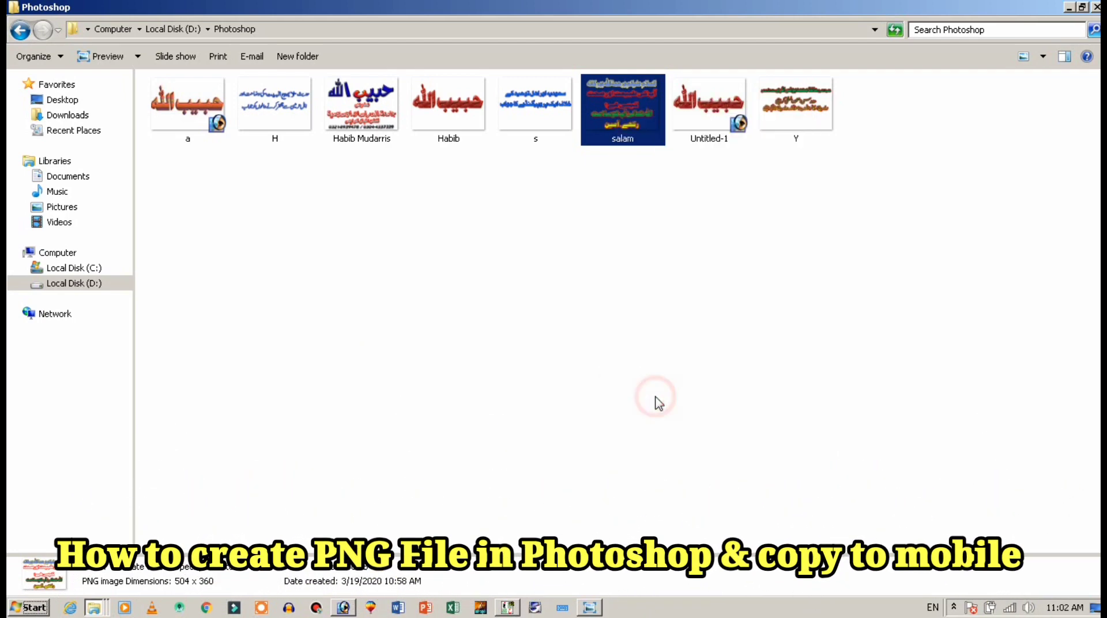
In the Infinix S4 phone's window, open the PNG Files For W Sticer folder within the internal shared storage
{"action": "mouse_move", "coordinate": [101, 609]}
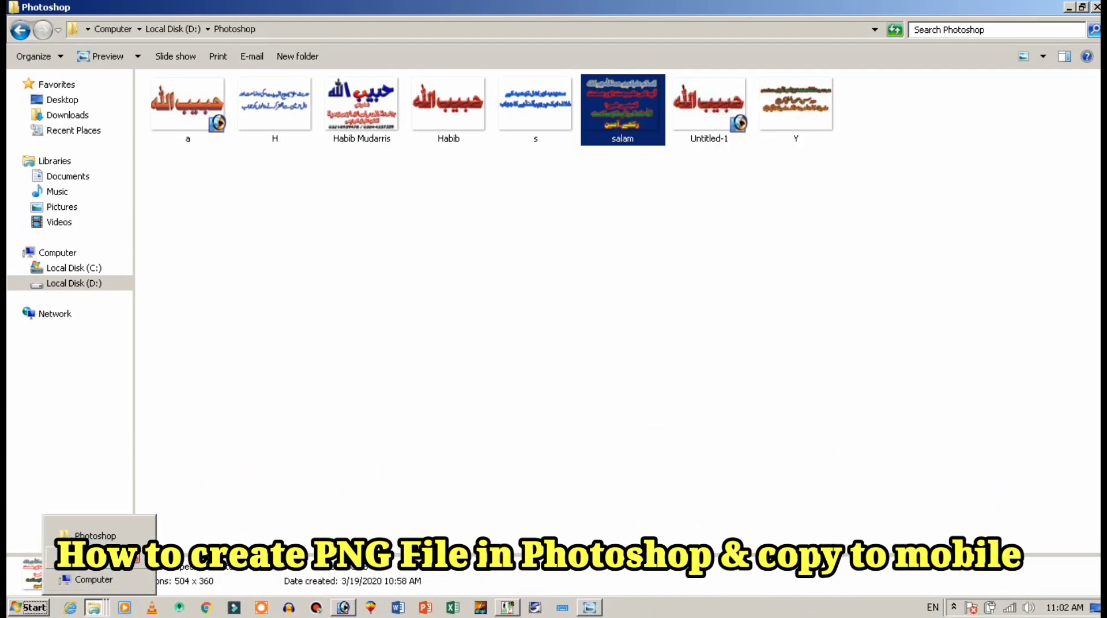
{"action": "left_click", "coordinate": [95, 558]}
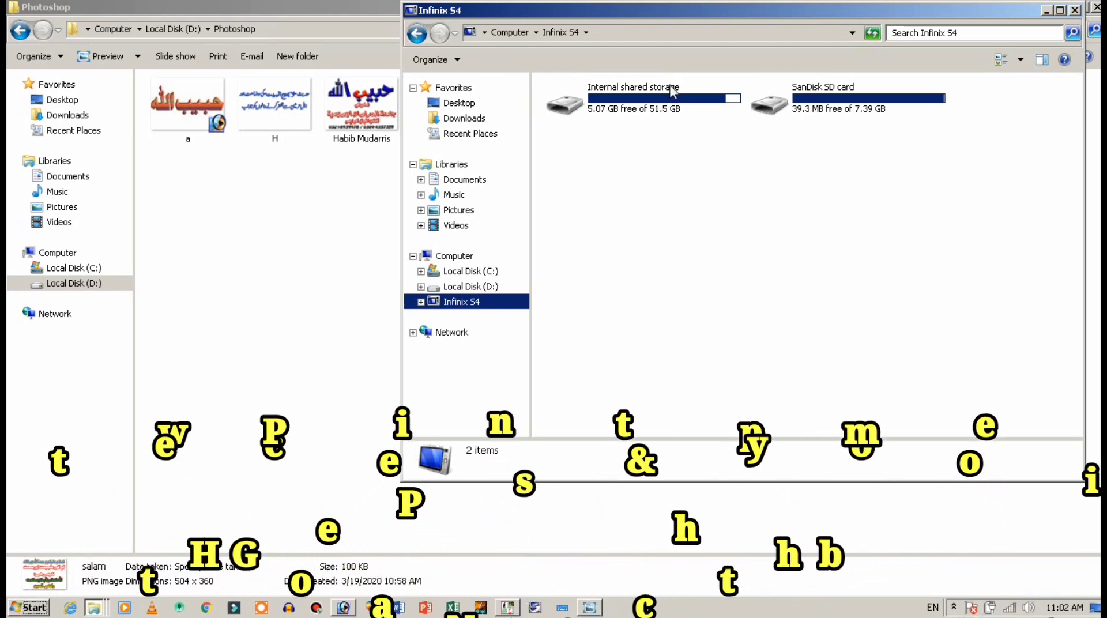
{"action": "left_click", "coordinate": [669, 108]}
{"action": "double_click", "coordinate": [669, 108]}
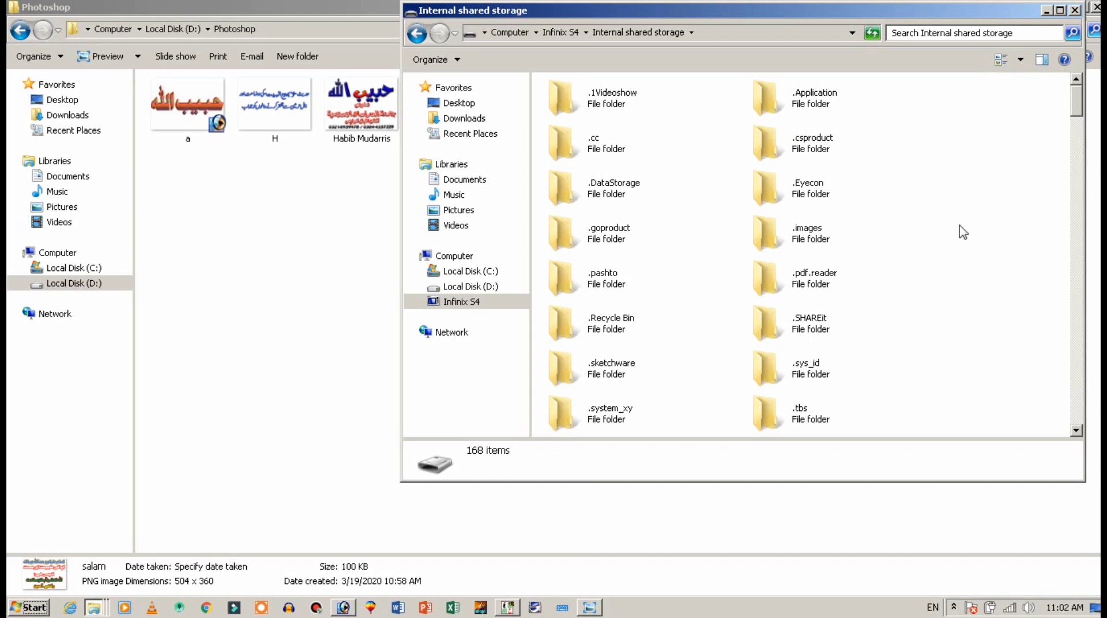
{"action": "right_click", "coordinate": [901, 121]}
{"action": "left_click", "coordinate": [790, 148]}
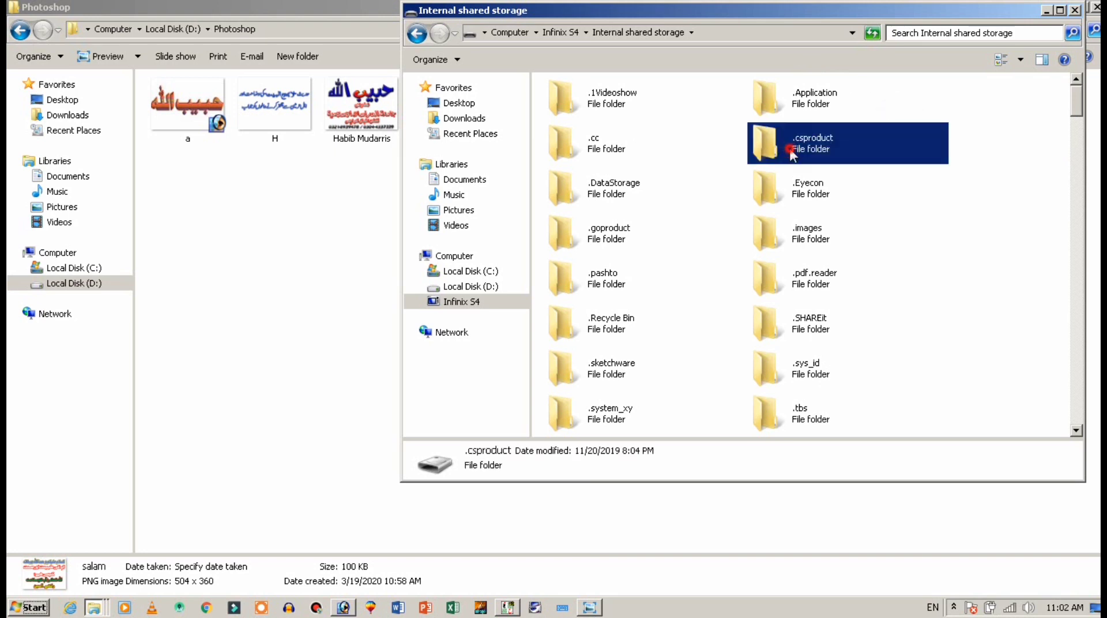
{"action": "key", "text": "p"}
{"action": "key", "text": "n"}
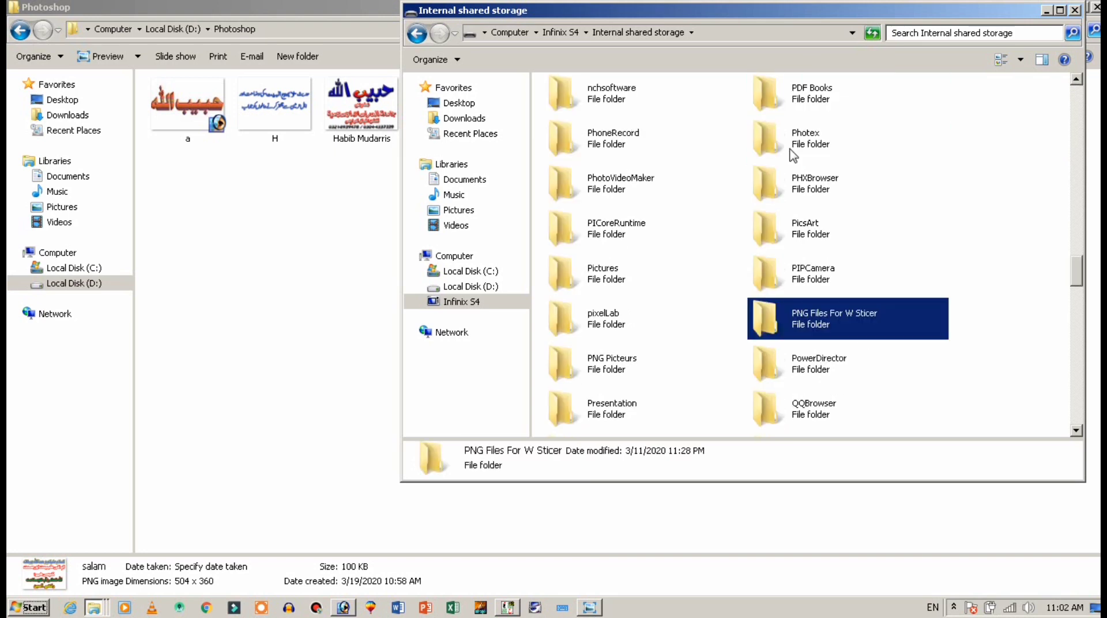
{"action": "double_click", "coordinate": [825, 321]}
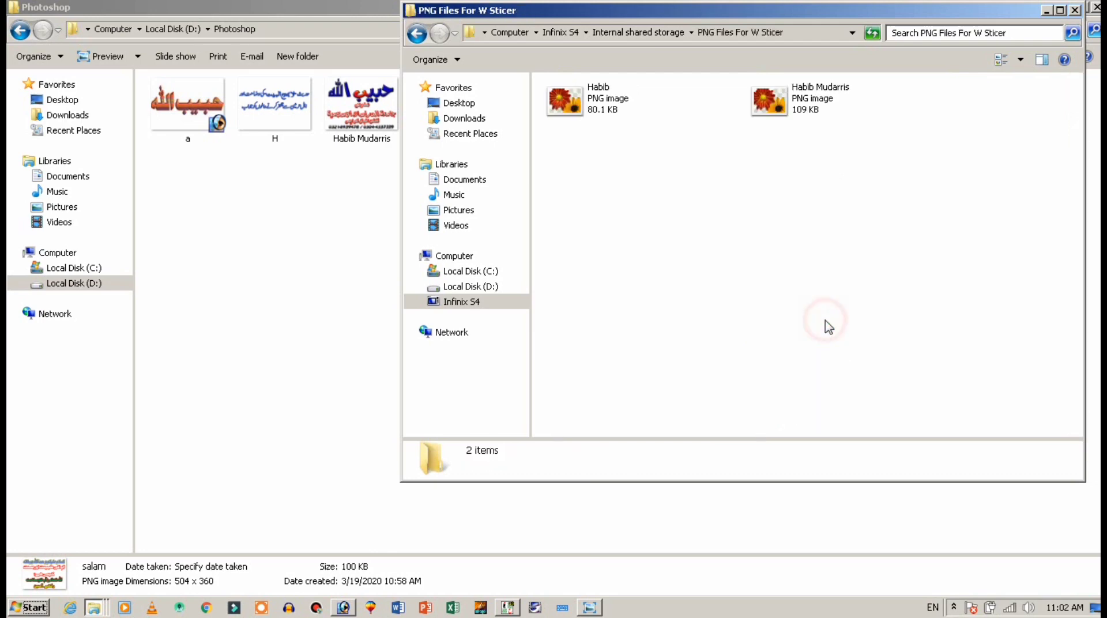
Paste the copied salam image into the phone's PNG Files For W Sticer folder and select it
{"action": "right_click", "coordinate": [825, 321]}
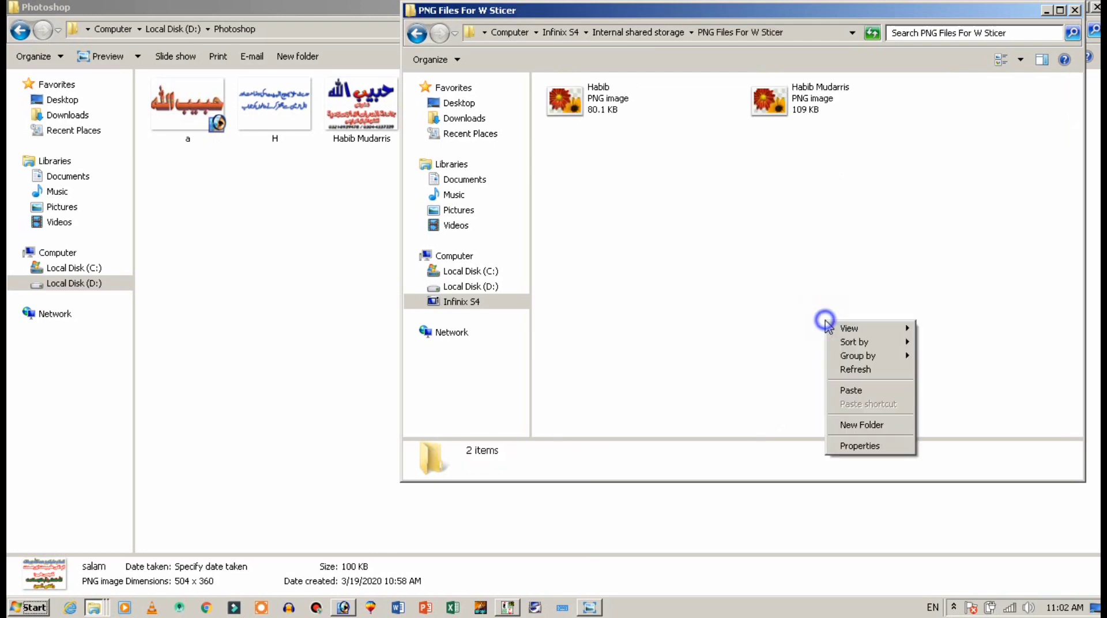
{"action": "left_click", "coordinate": [850, 391]}
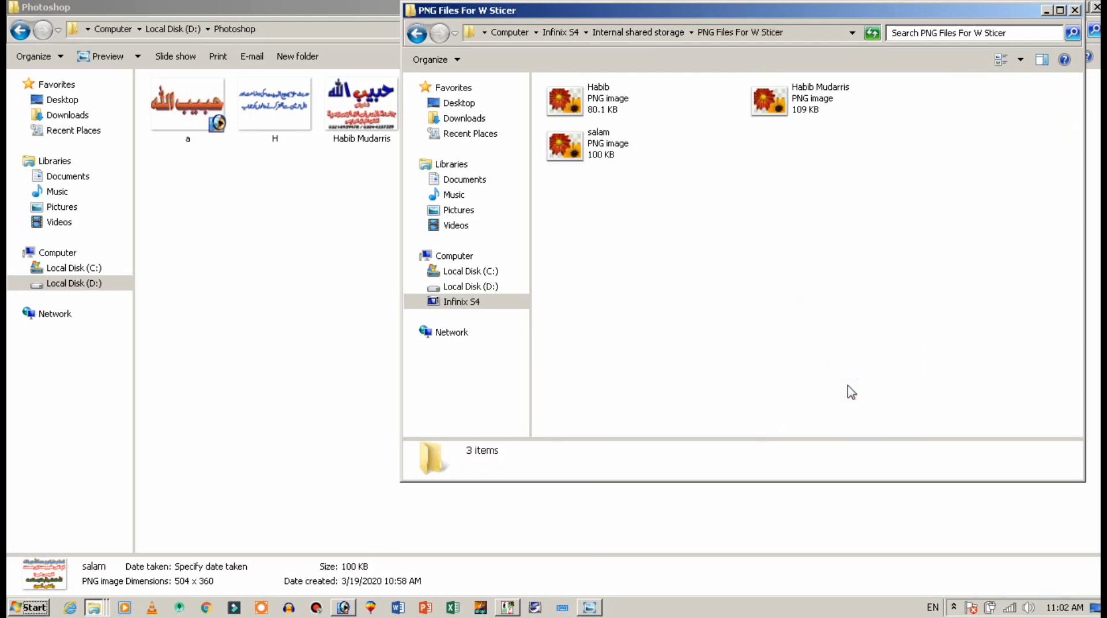
{"action": "left_click", "coordinate": [585, 141]}
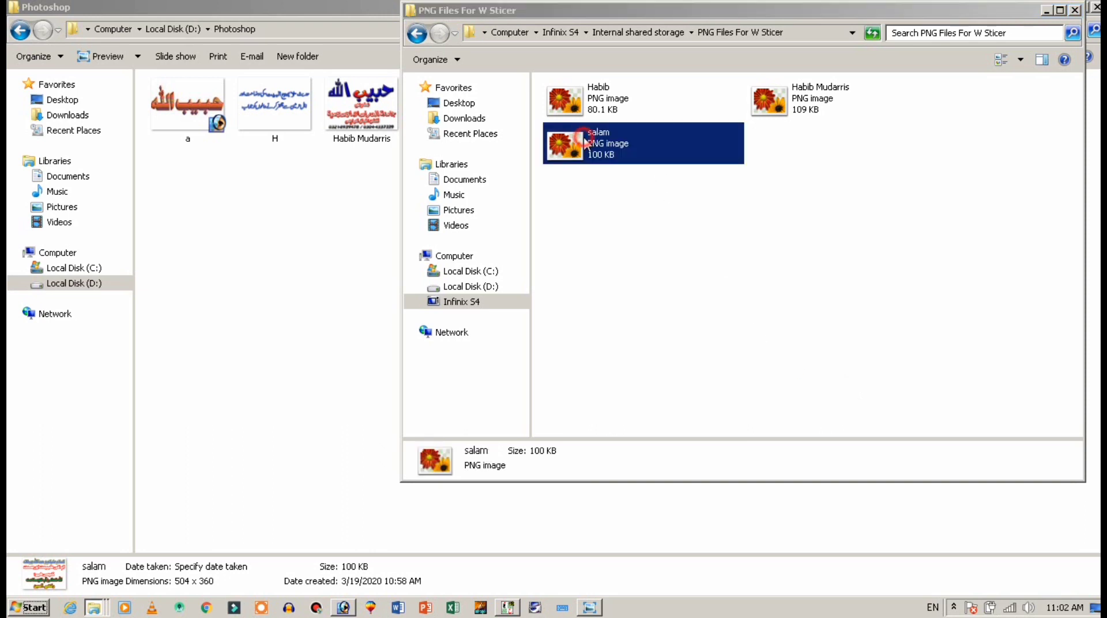